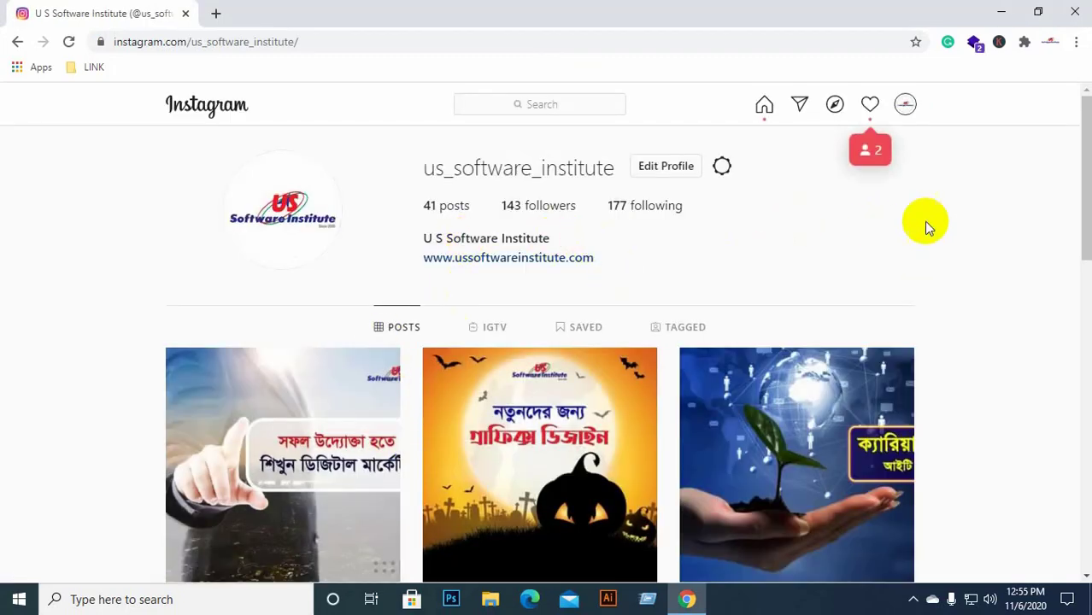
Switch the Instagram profile to Chrome's mobile device view via Inspect, reload, then close DevTools
{"action": "scroll", "coordinate": [855, 239], "scroll_direction": "down", "scroll_amount": 2}
{"action": "scroll", "coordinate": [785, 263], "scroll_direction": "up", "scroll_amount": 2}
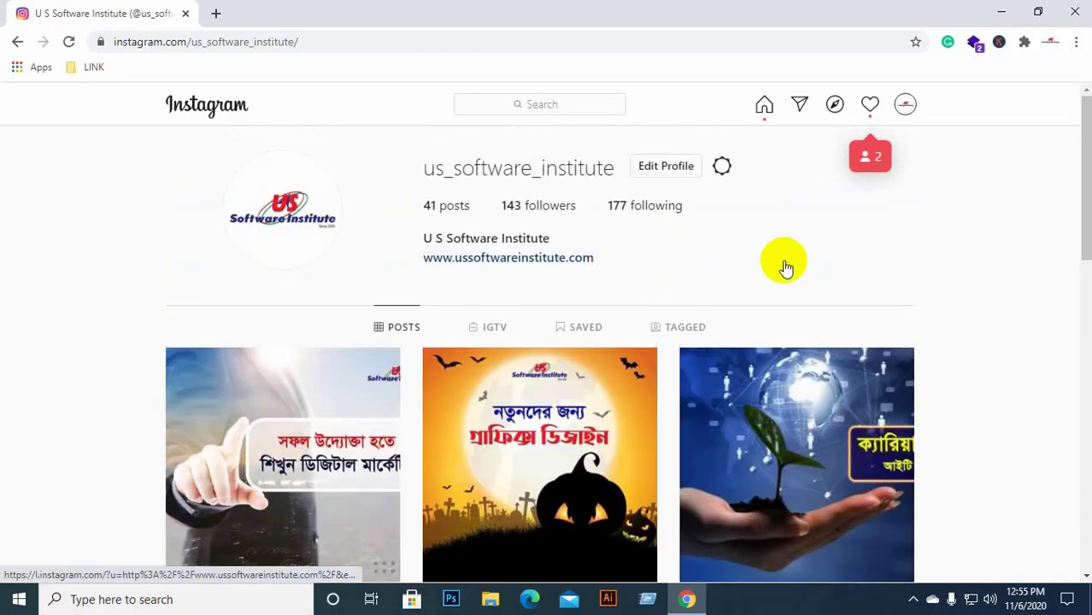
{"action": "scroll", "coordinate": [854, 214], "scroll_direction": "down", "scroll_amount": 1}
{"action": "scroll", "coordinate": [919, 183], "scroll_direction": "down", "scroll_amount": 2}
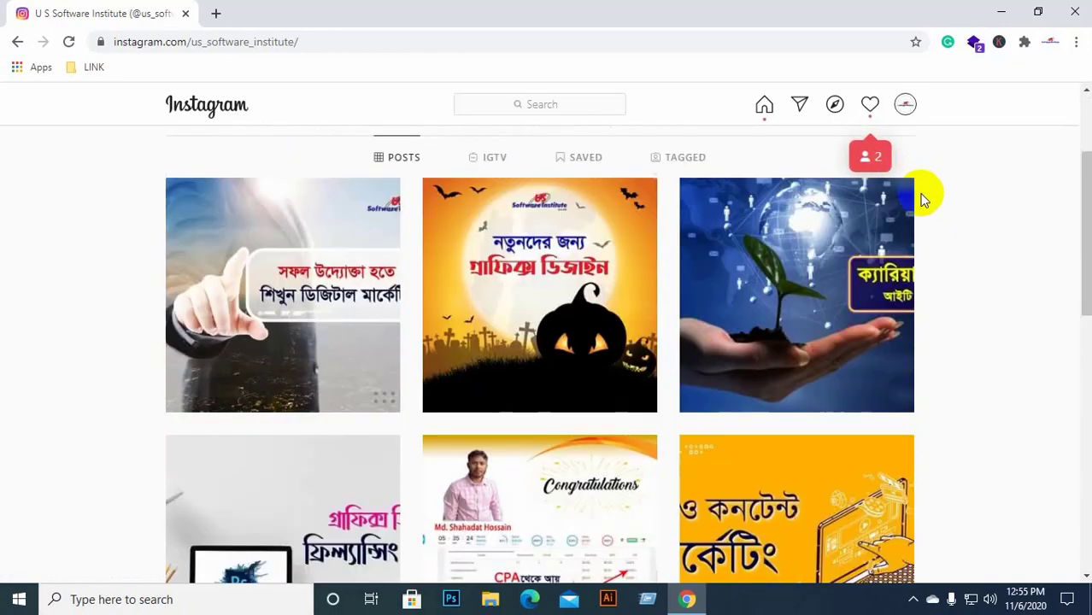
{"action": "scroll", "coordinate": [954, 294], "scroll_direction": "down", "scroll_amount": 2}
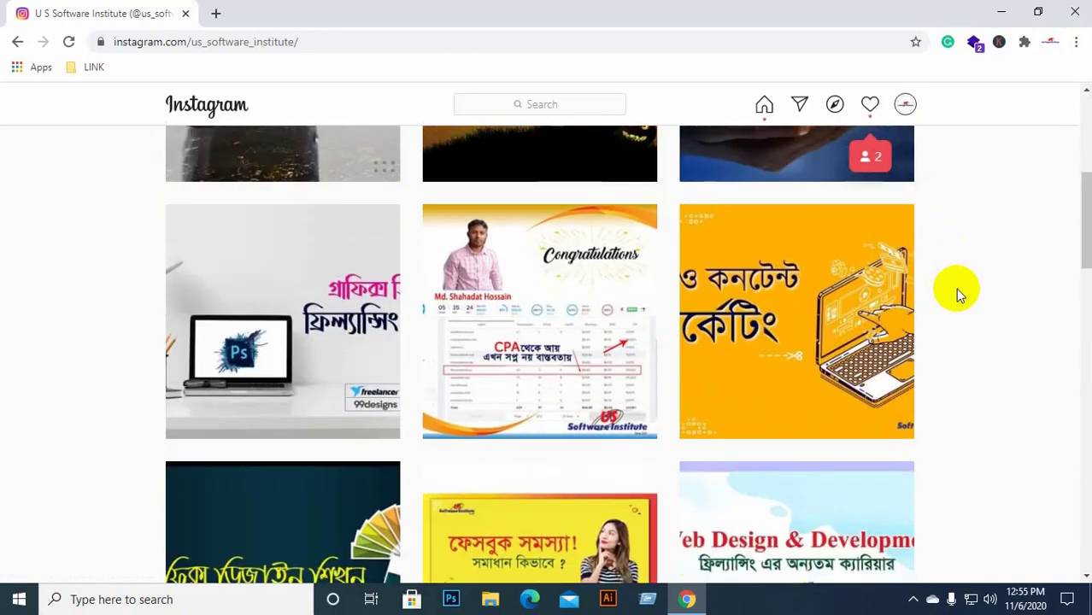
{"action": "scroll", "coordinate": [955, 287], "scroll_direction": "down", "scroll_amount": 4}
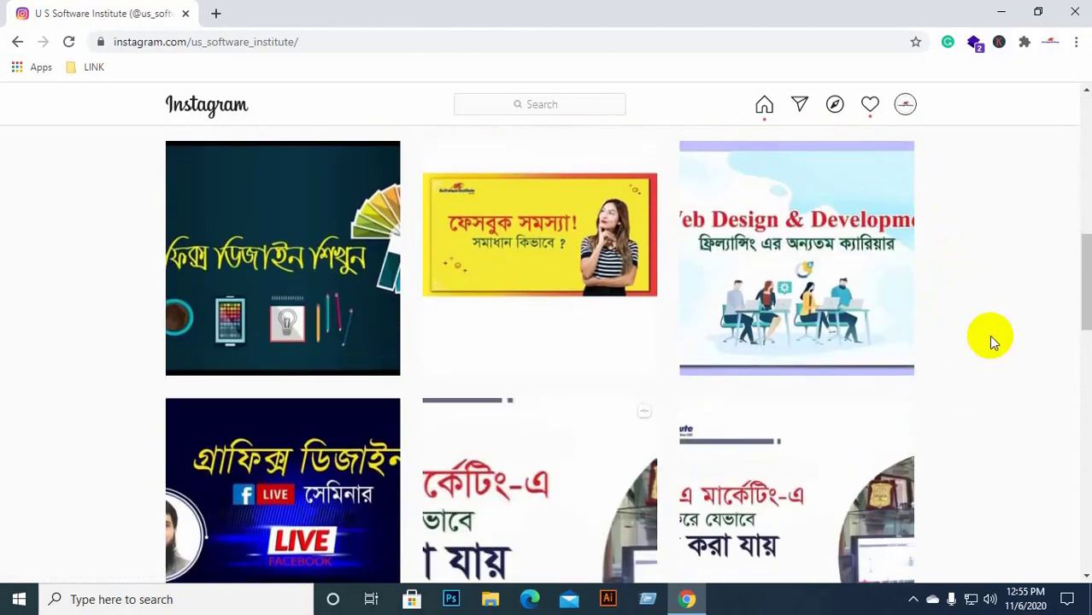
{"action": "scroll", "coordinate": [769, 333], "scroll_direction": "down", "scroll_amount": 1}
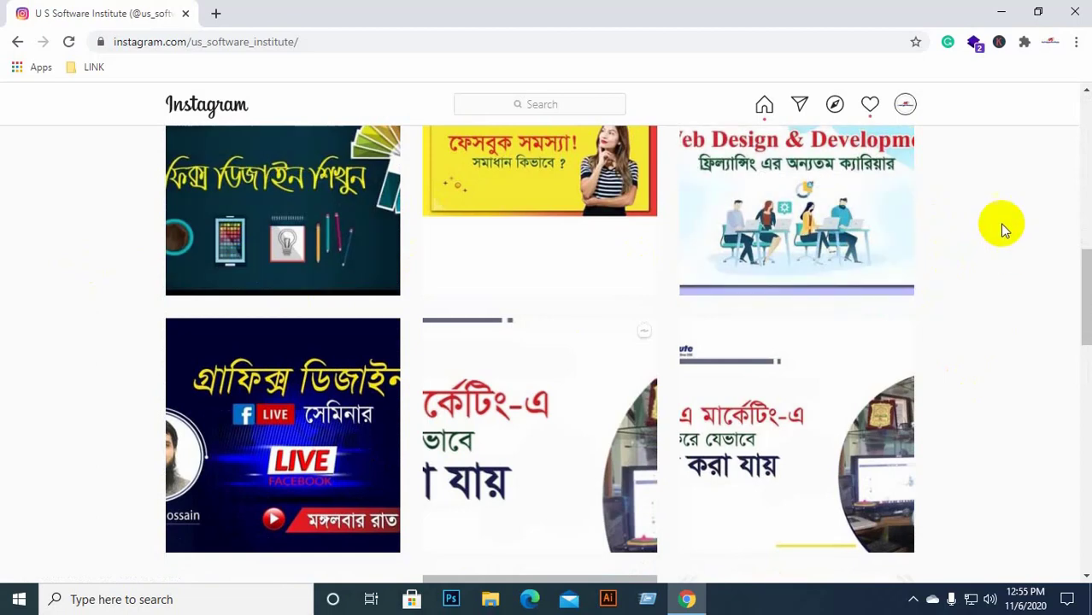
{"action": "scroll", "coordinate": [940, 192], "scroll_direction": "up", "scroll_amount": 3}
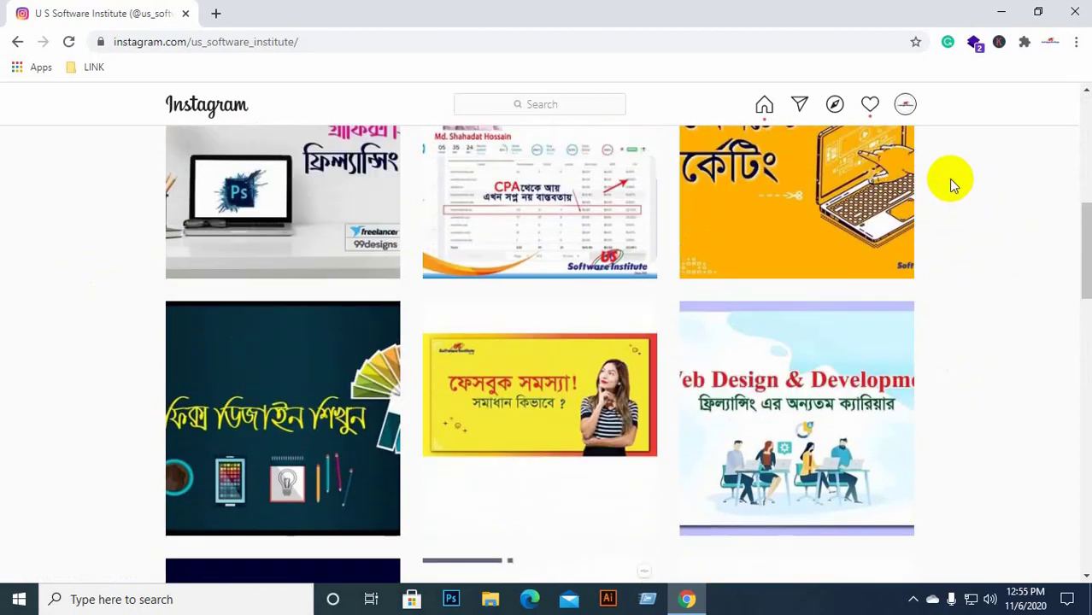
{"action": "right_click", "coordinate": [952, 182]}
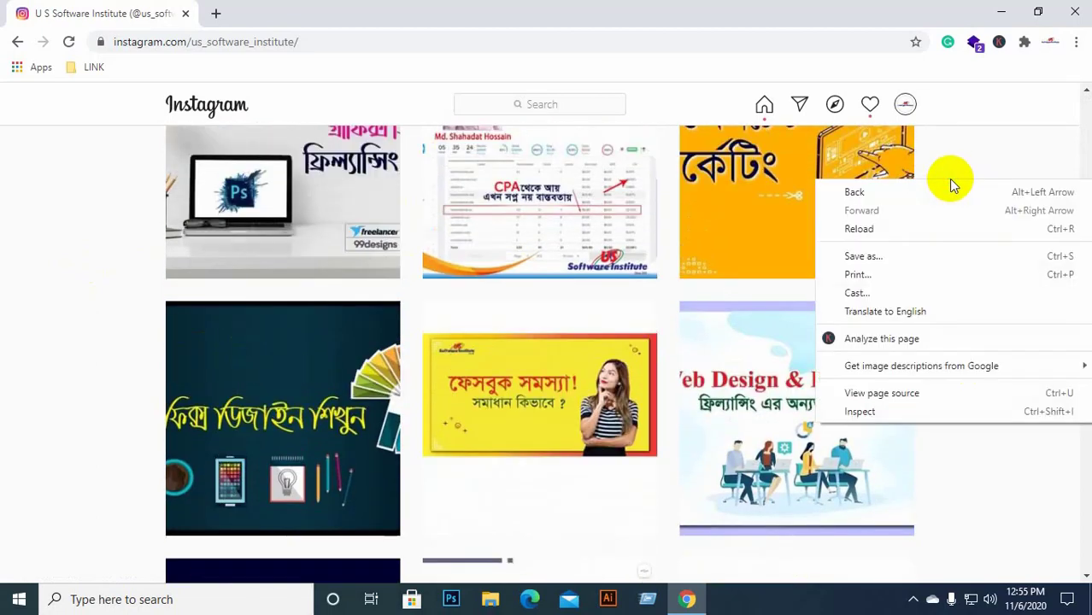
{"action": "left_click", "coordinate": [857, 415]}
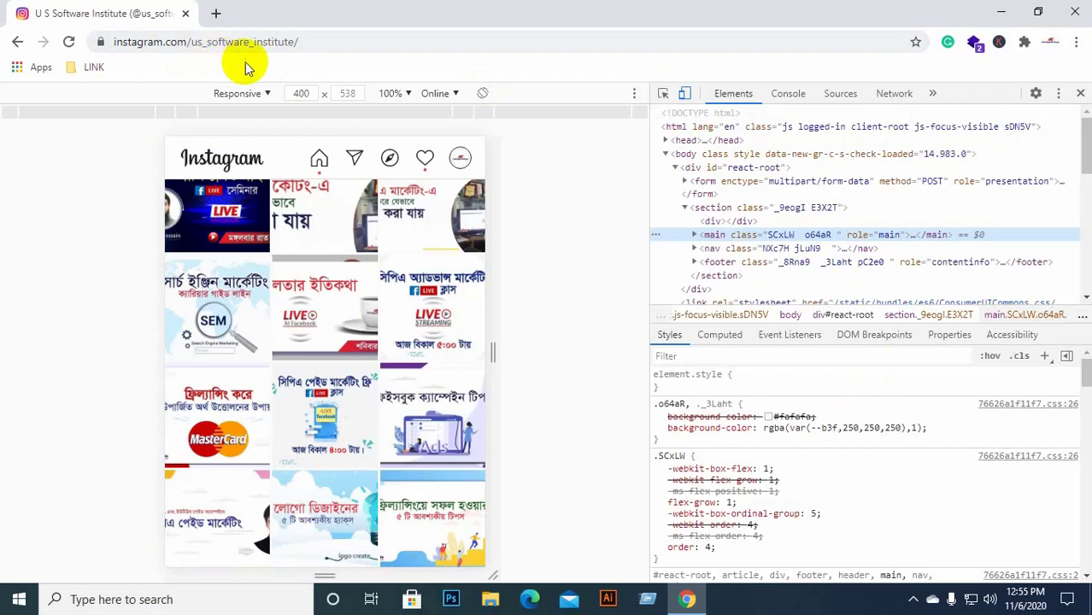
{"action": "left_click", "coordinate": [70, 41]}
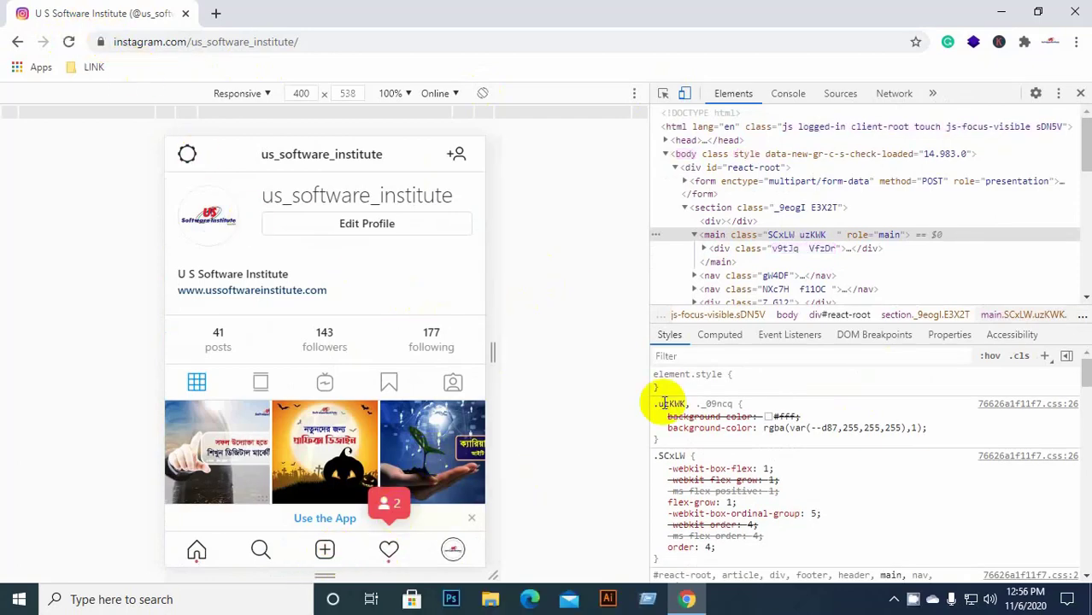
{"action": "left_click", "coordinate": [1080, 93]}
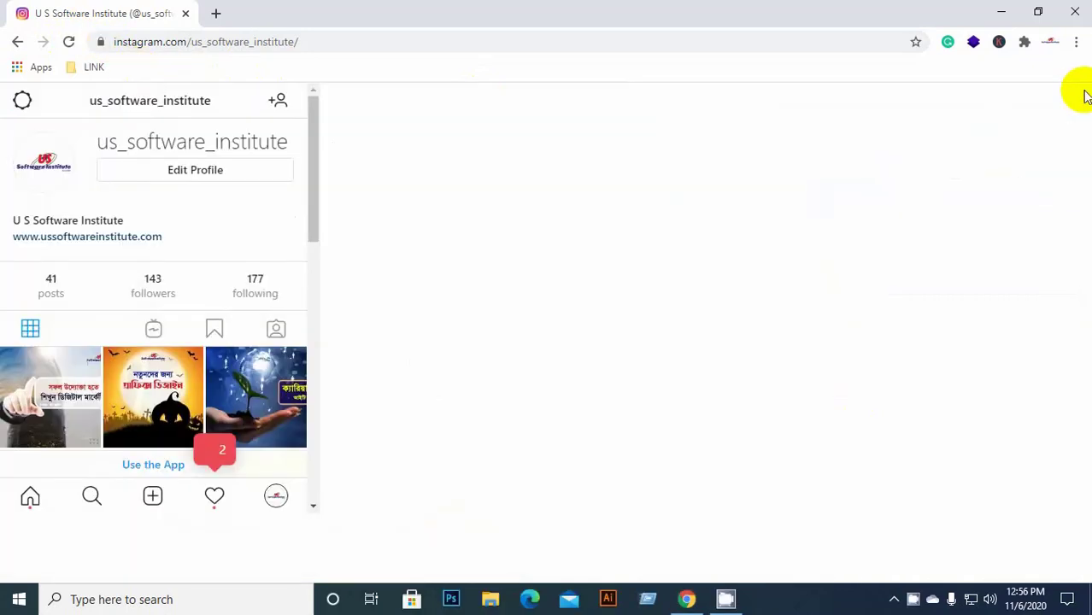
Start a new Instagram post with the CPA marketing free class banner image
{"action": "scroll", "coordinate": [743, 280], "scroll_direction": "down", "scroll_amount": 2}
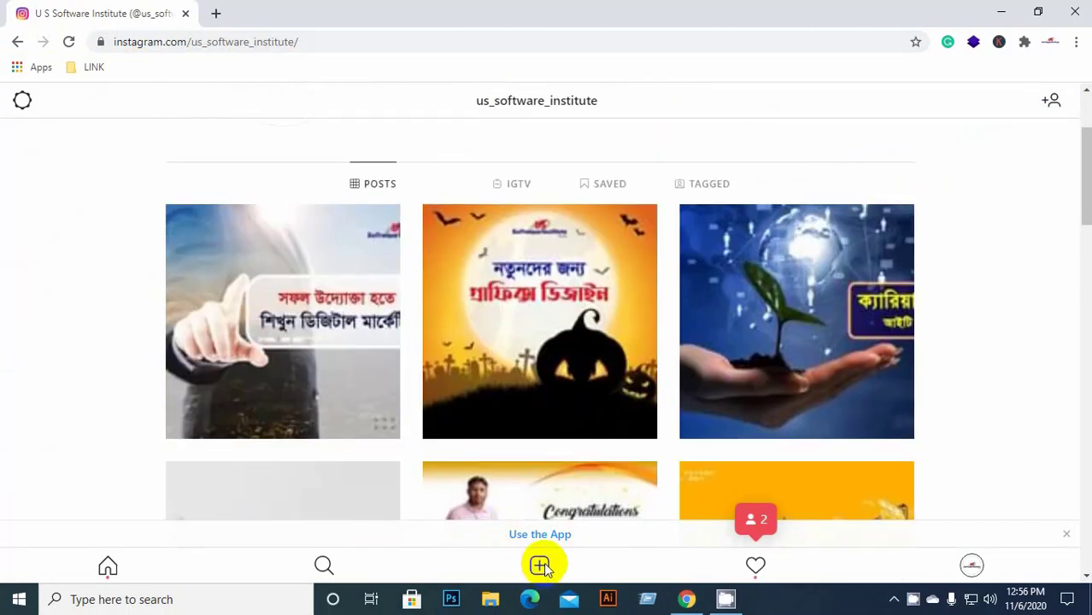
{"action": "left_click", "coordinate": [540, 565]}
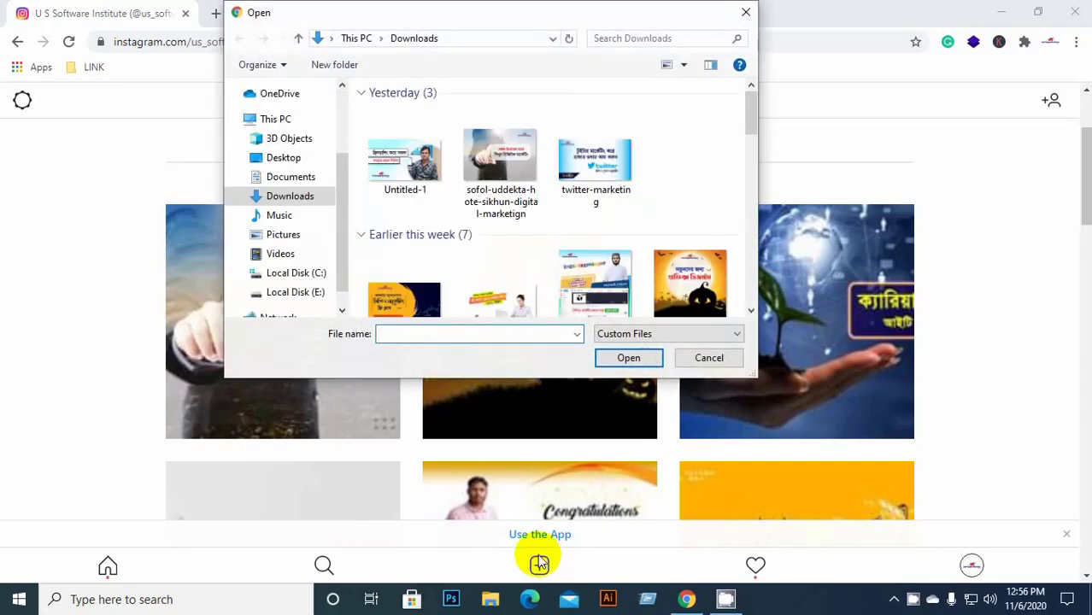
{"action": "scroll", "coordinate": [541, 229], "scroll_direction": "down", "scroll_amount": 2}
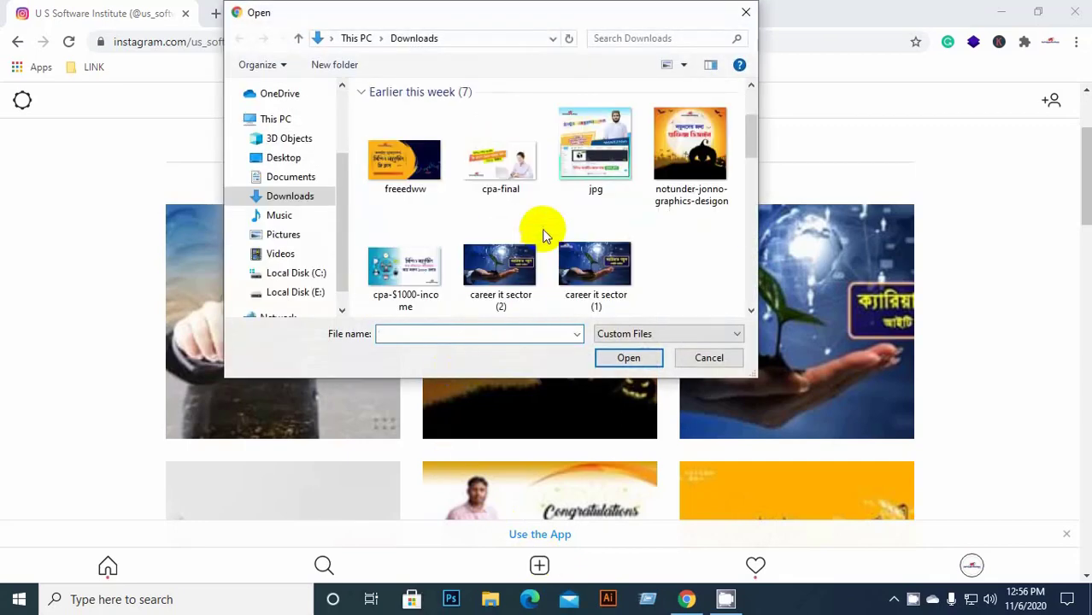
{"action": "left_click", "coordinate": [401, 175]}
{"action": "left_click", "coordinate": [653, 361]}
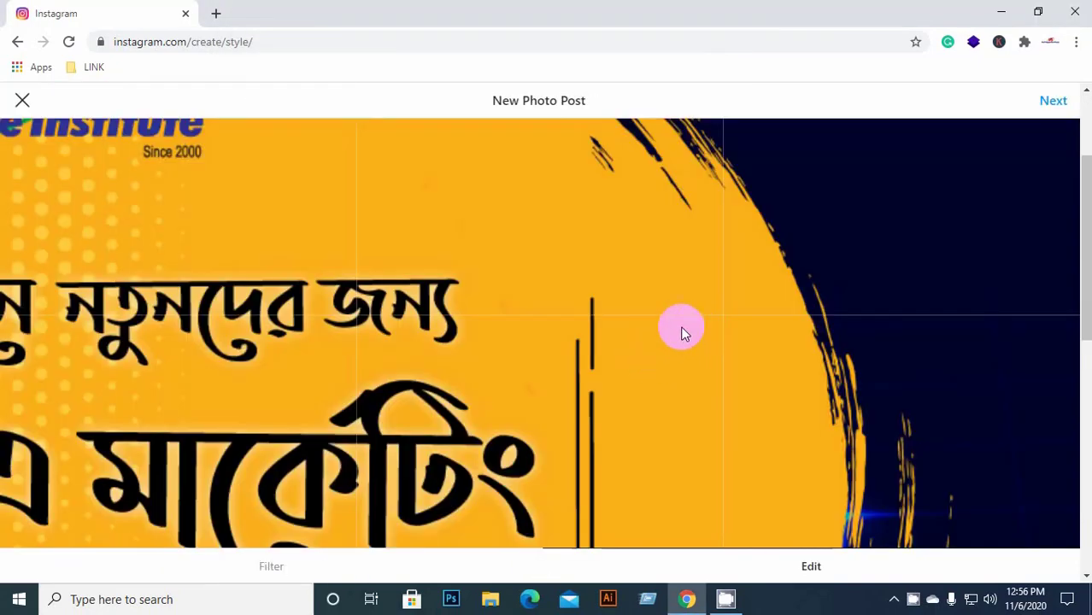
Expand the banner so it shows uncropped at full size
{"action": "scroll", "coordinate": [650, 346], "scroll_direction": "down", "scroll_amount": 7}
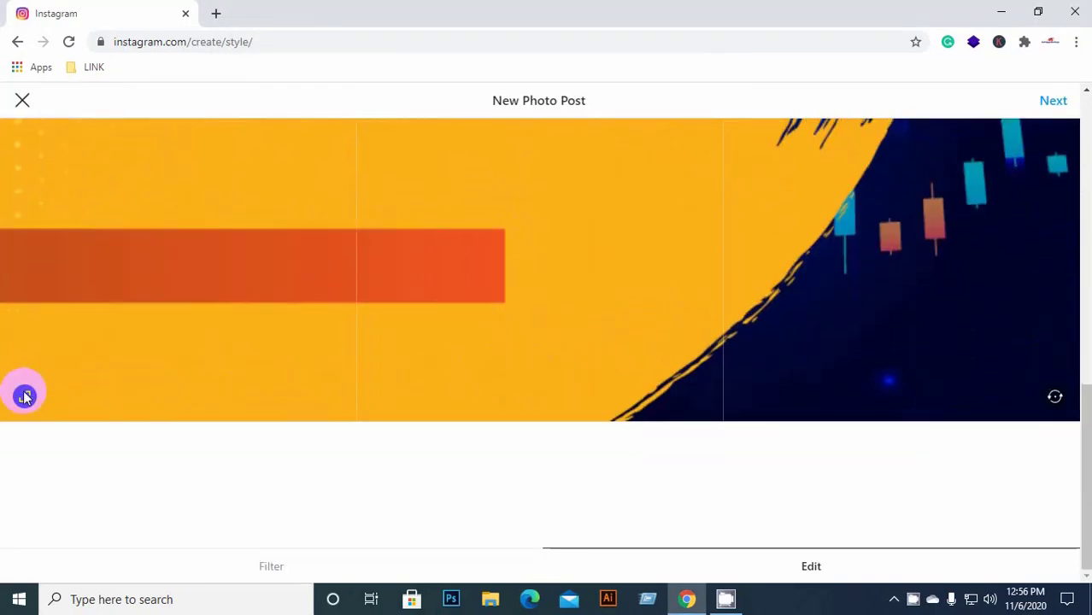
{"action": "left_click", "coordinate": [24, 396]}
{"action": "scroll", "coordinate": [772, 389], "scroll_direction": "up", "scroll_amount": 5}
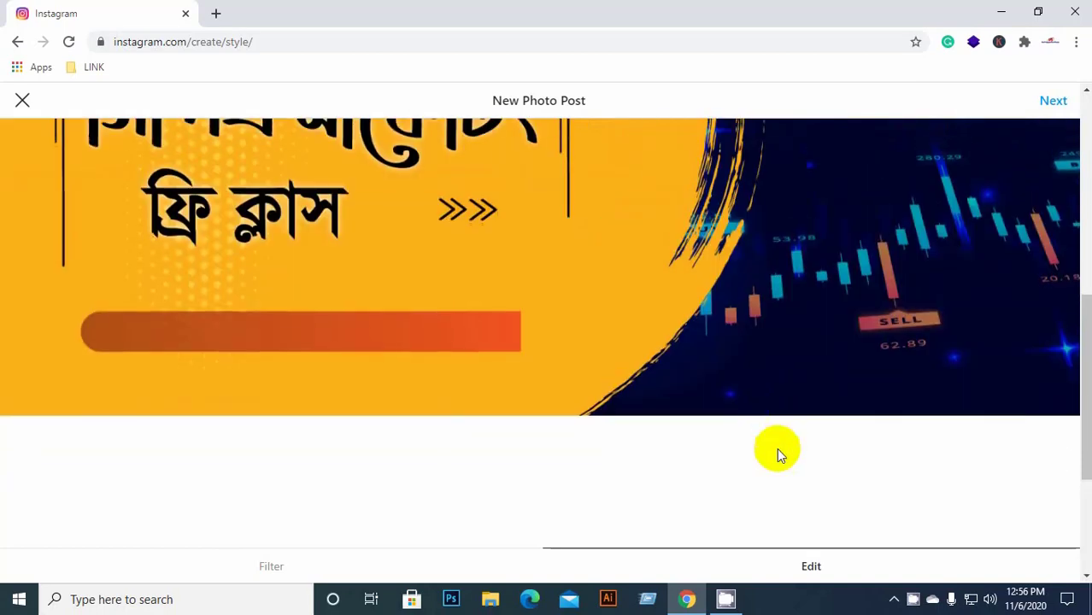
{"action": "scroll", "coordinate": [774, 453], "scroll_direction": "up", "scroll_amount": 2}
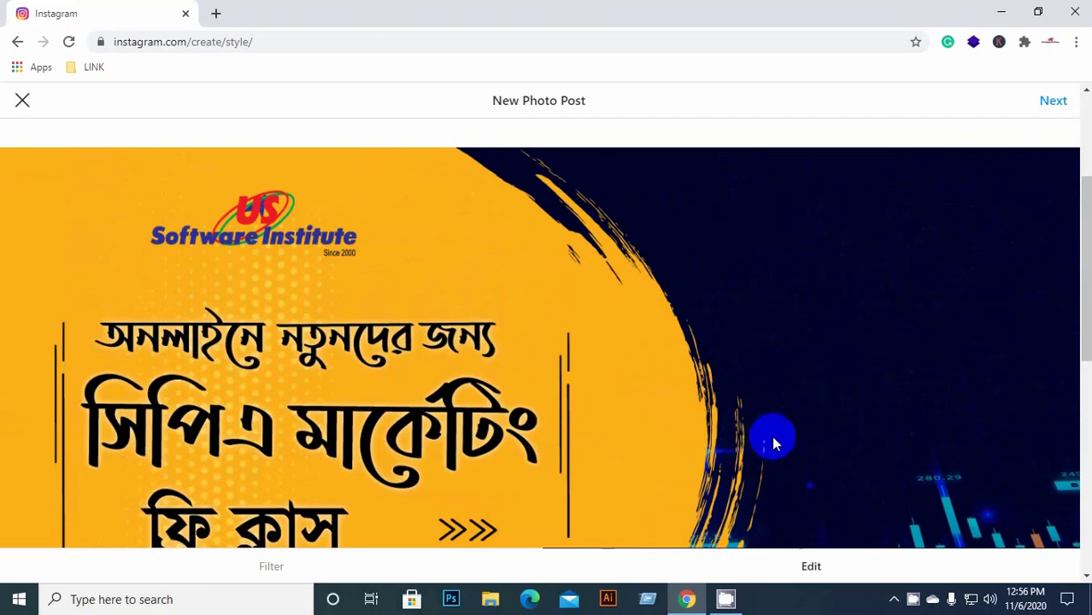
{"action": "scroll", "coordinate": [773, 441], "scroll_direction": "down", "scroll_amount": 4}
{"action": "scroll", "coordinate": [791, 427], "scroll_direction": "down", "scroll_amount": 3}
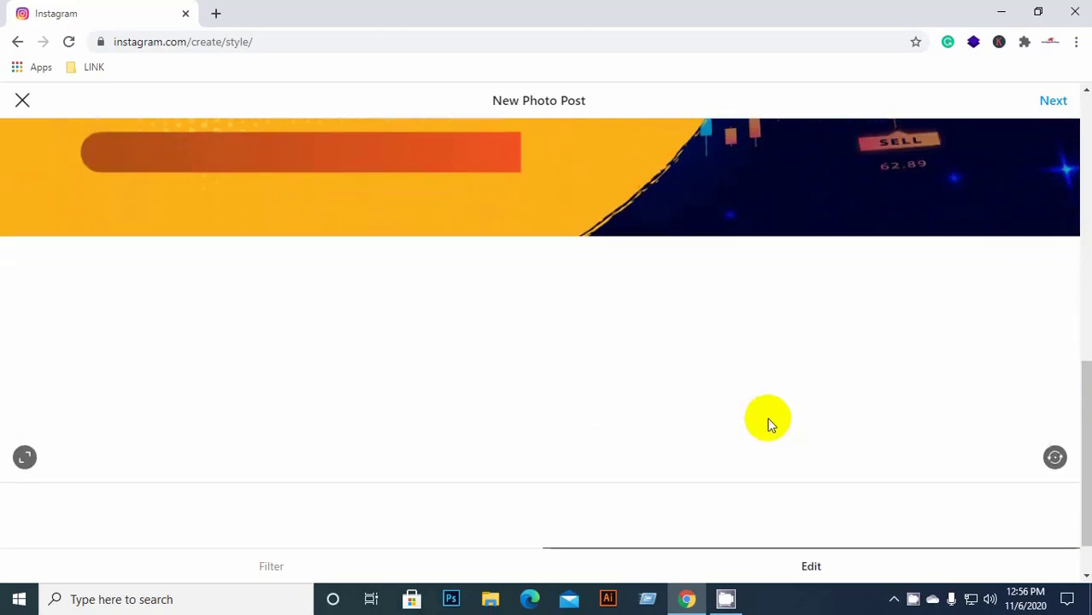
{"action": "scroll", "coordinate": [860, 372], "scroll_direction": "up", "scroll_amount": 4}
{"action": "scroll", "coordinate": [862, 373], "scroll_direction": "up", "scroll_amount": 5}
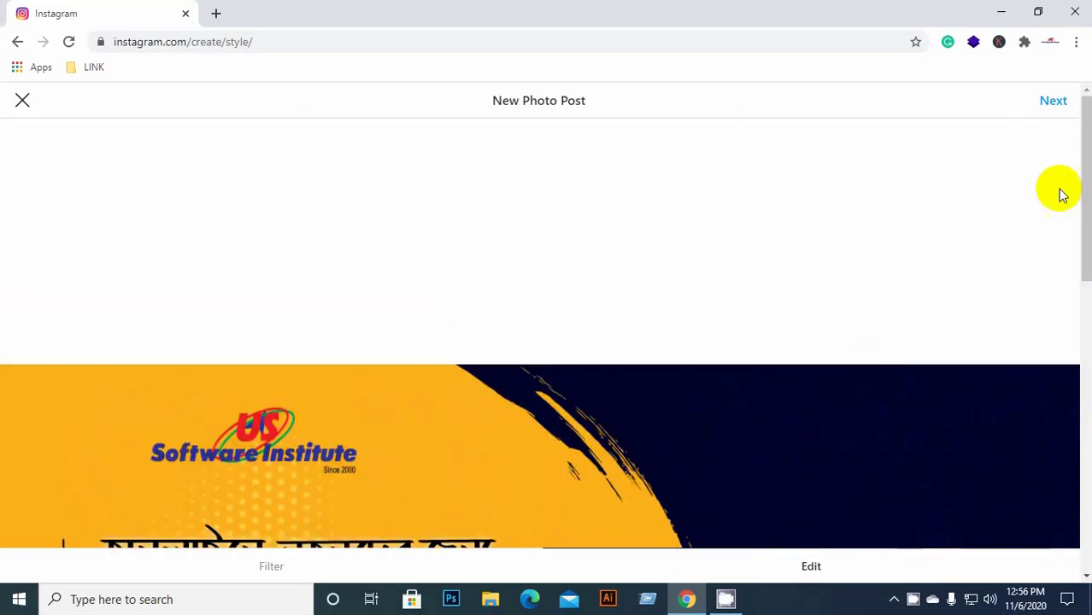
Advance to the post's caption page, focus the caption box, and minimize Chrome
{"action": "left_click", "coordinate": [1054, 102]}
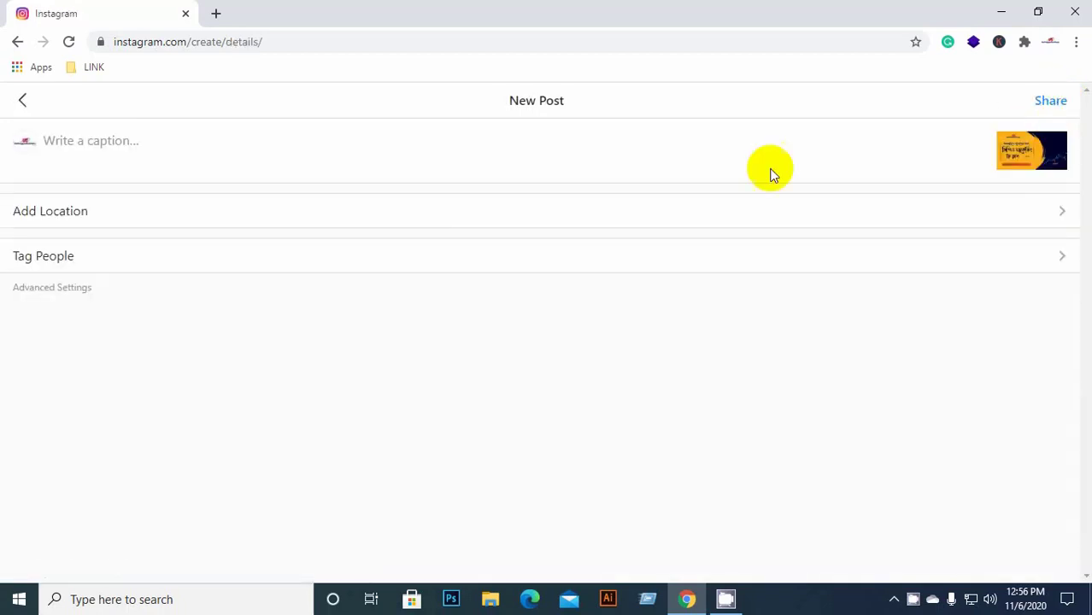
{"action": "left_click", "coordinate": [90, 142]}
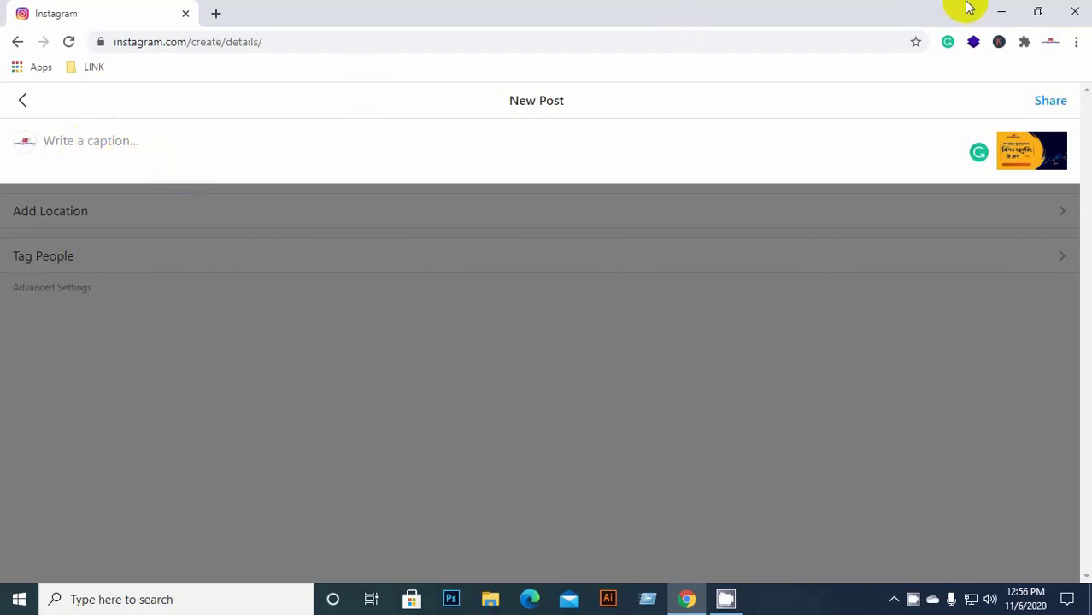
{"action": "left_click", "coordinate": [1004, 14]}
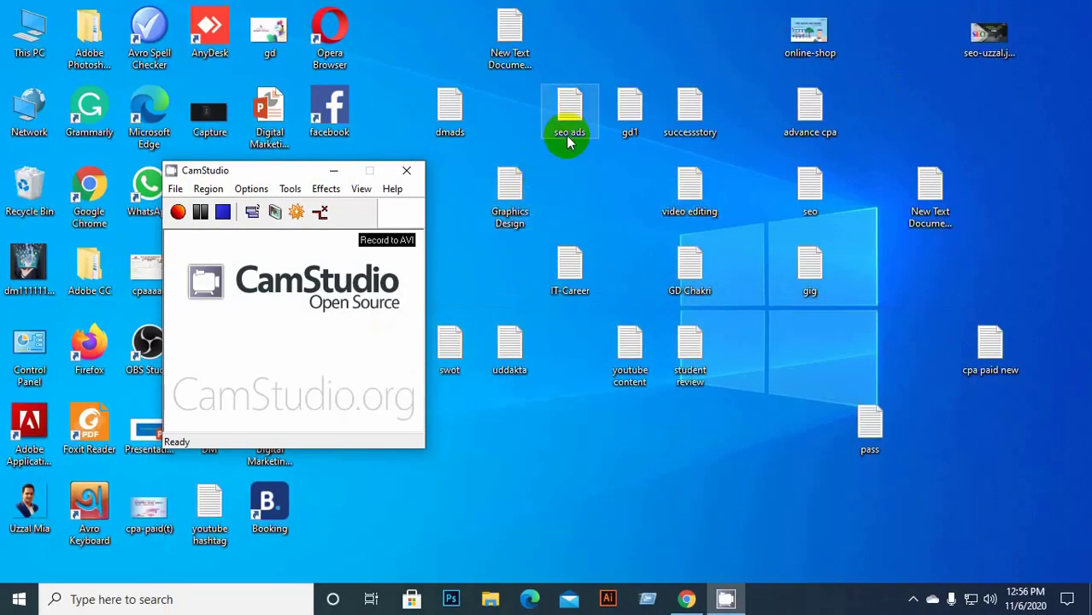
{"action": "left_click", "coordinate": [333, 170]}
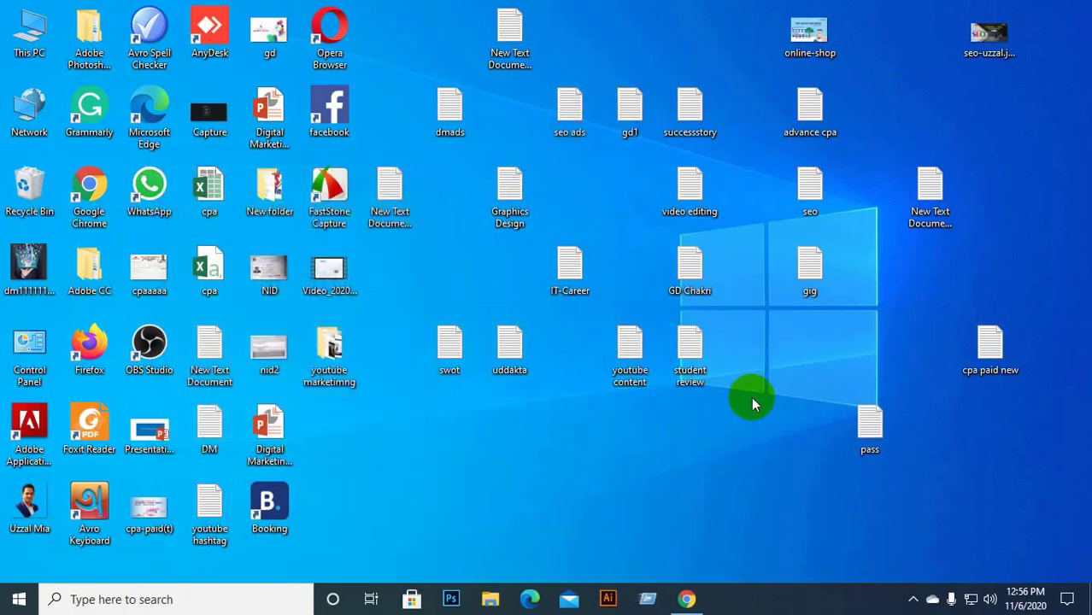
Copy the opening Bengali class description from cpa paid new.txt and return to Chrome
{"action": "double_click", "coordinate": [991, 350]}
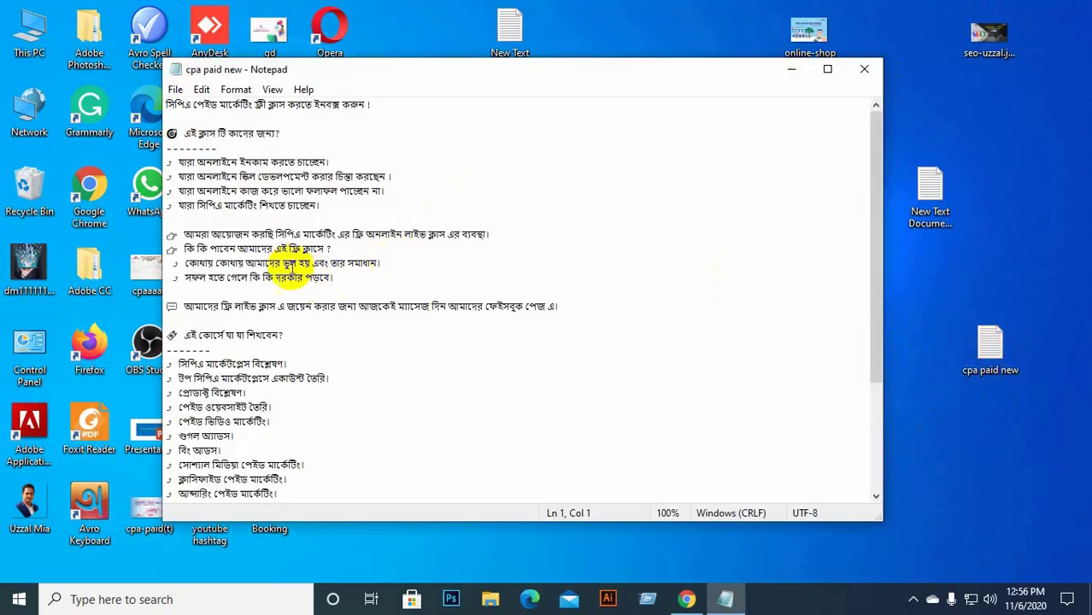
{"action": "left_click_drag", "start_coordinate": [577, 305], "coordinate": [175, 98]}
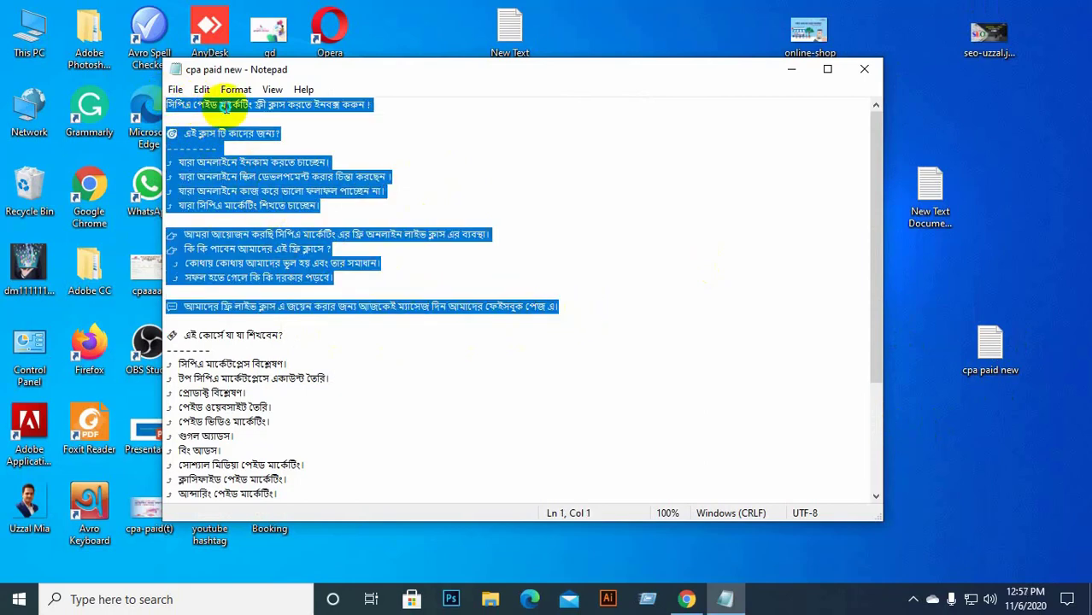
{"action": "right_click", "coordinate": [221, 103]}
{"action": "left_click", "coordinate": [280, 160]}
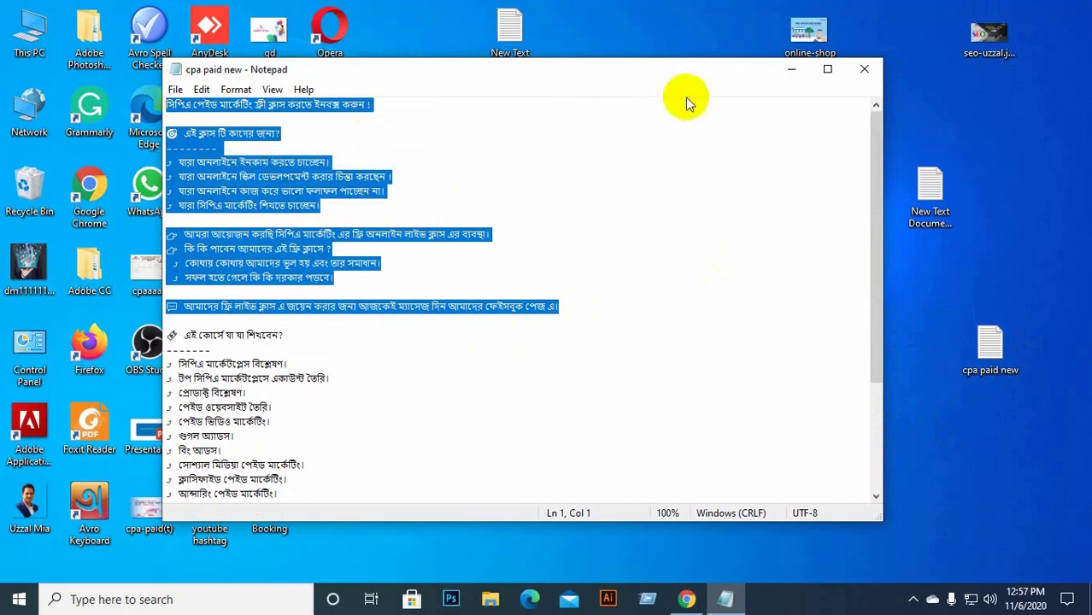
{"action": "left_click", "coordinate": [790, 70]}
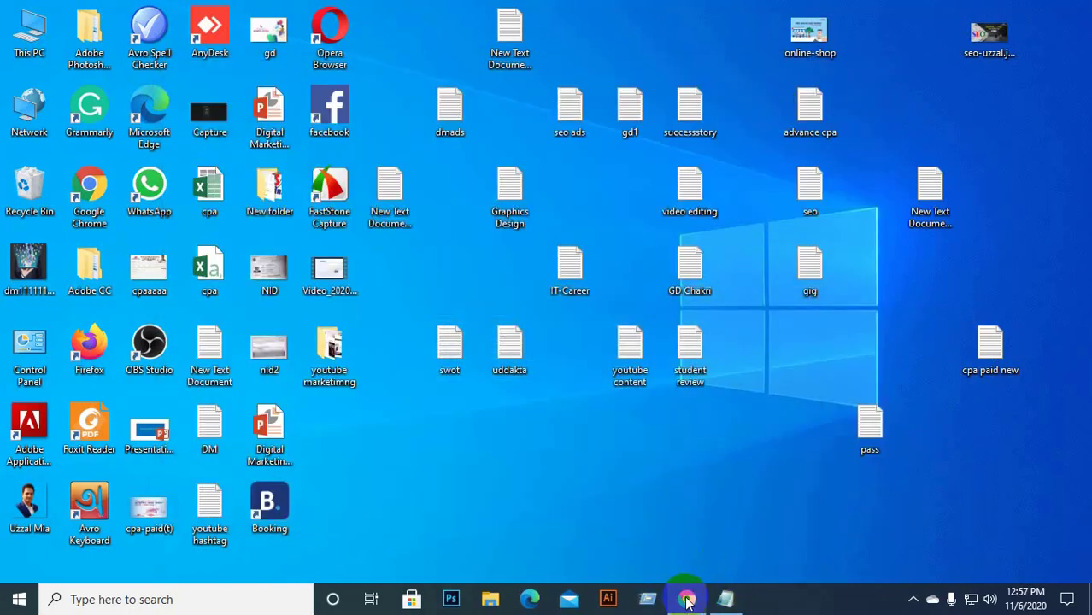
{"action": "mouse_move", "coordinate": [687, 598]}
{"action": "left_click", "coordinate": [681, 537]}
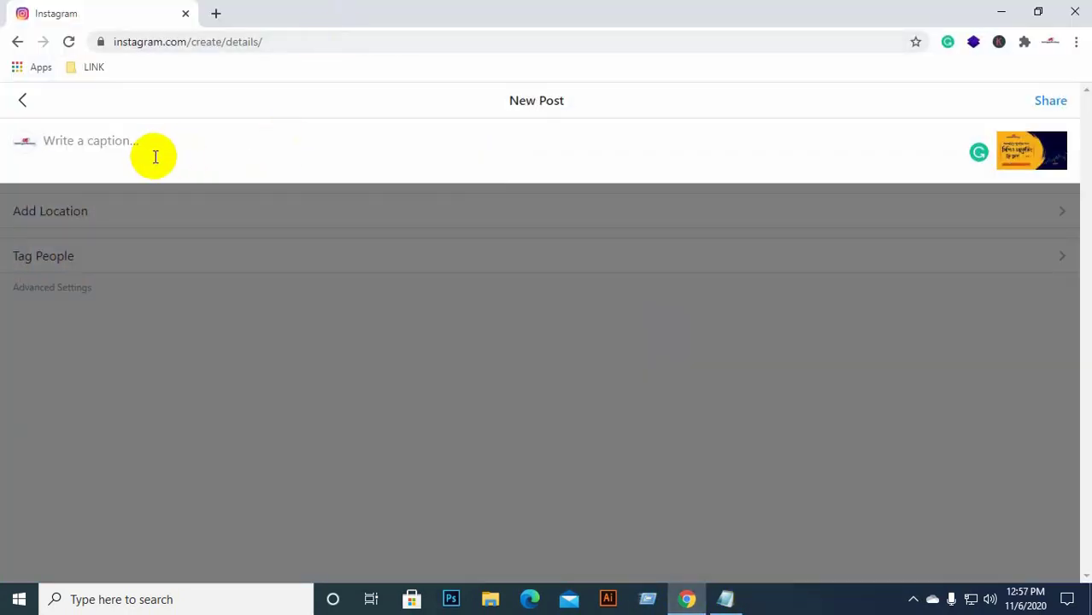
Paste the Bengali description as the caption, add a new line, and minimize Chrome
{"action": "left_click", "coordinate": [156, 148]}
{"action": "key", "text": "ctrl+v"}
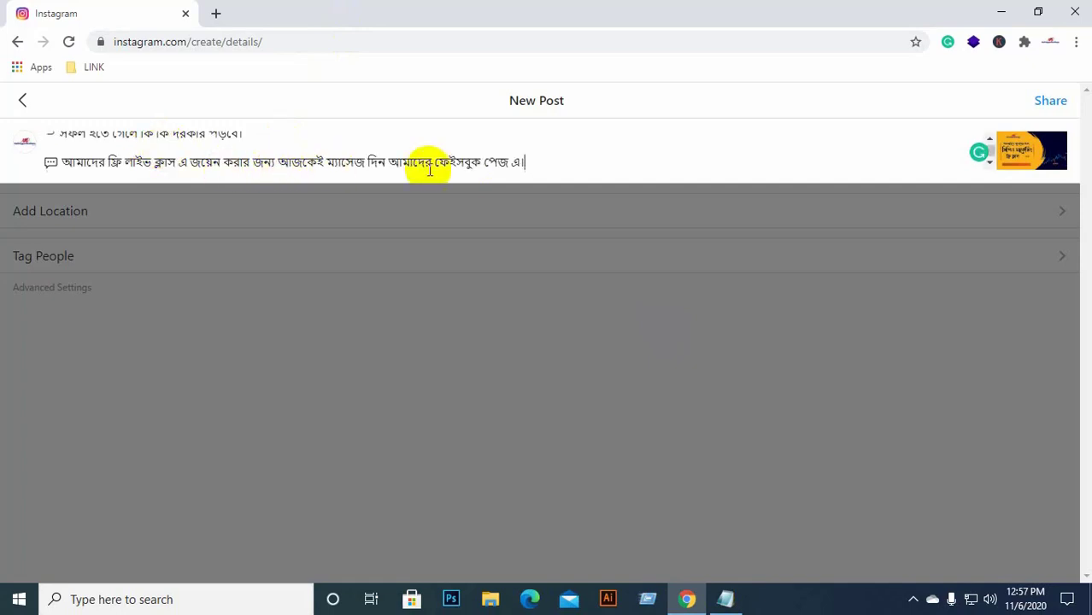
{"action": "scroll", "coordinate": [436, 167], "scroll_direction": "up", "scroll_amount": 5}
{"action": "scroll", "coordinate": [448, 168], "scroll_direction": "down", "scroll_amount": 5}
{"action": "scroll", "coordinate": [448, 167], "scroll_direction": "up", "scroll_amount": 5}
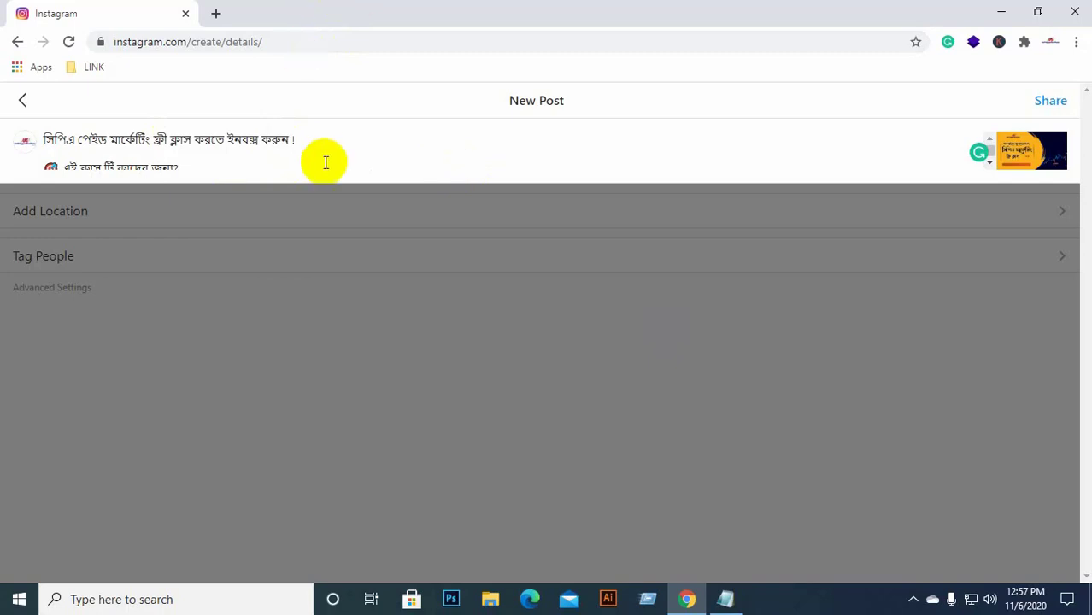
{"action": "scroll", "coordinate": [349, 154], "scroll_direction": "down", "scroll_amount": 5}
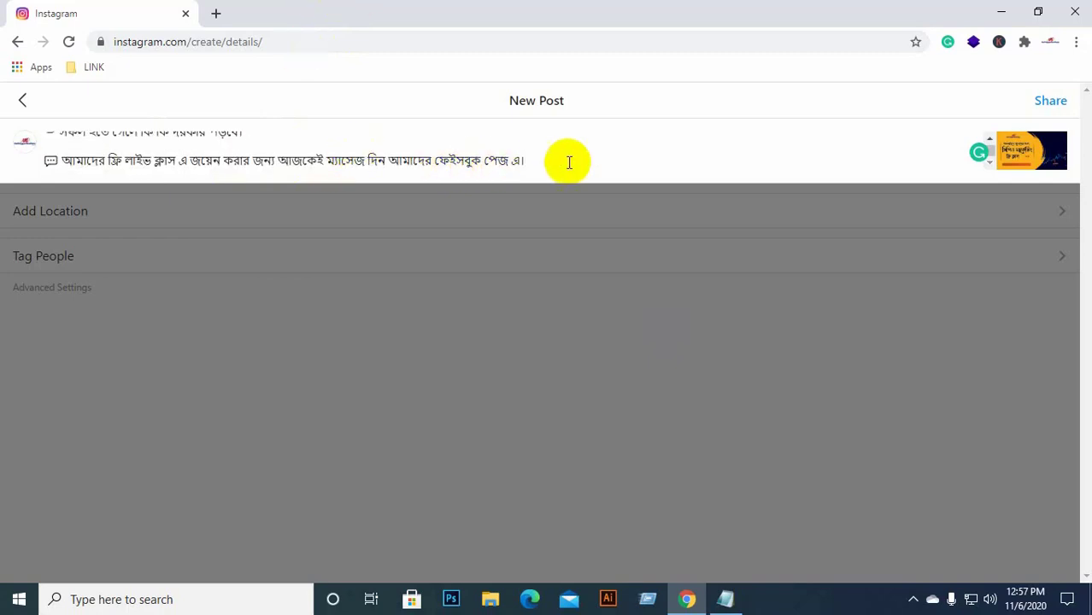
{"action": "key", "text": "Return"}
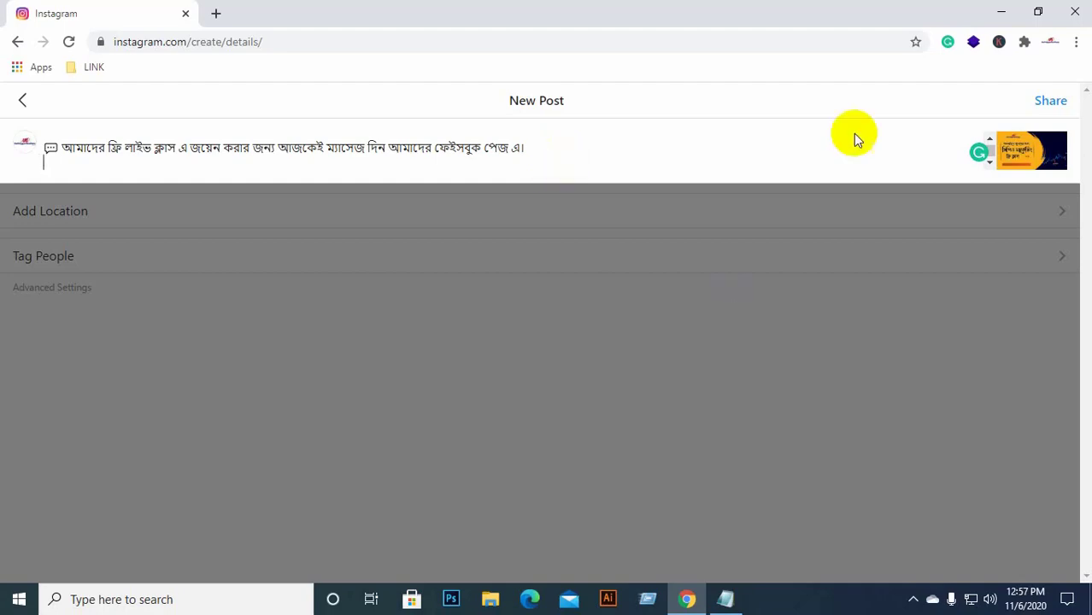
{"action": "left_click", "coordinate": [1000, 13]}
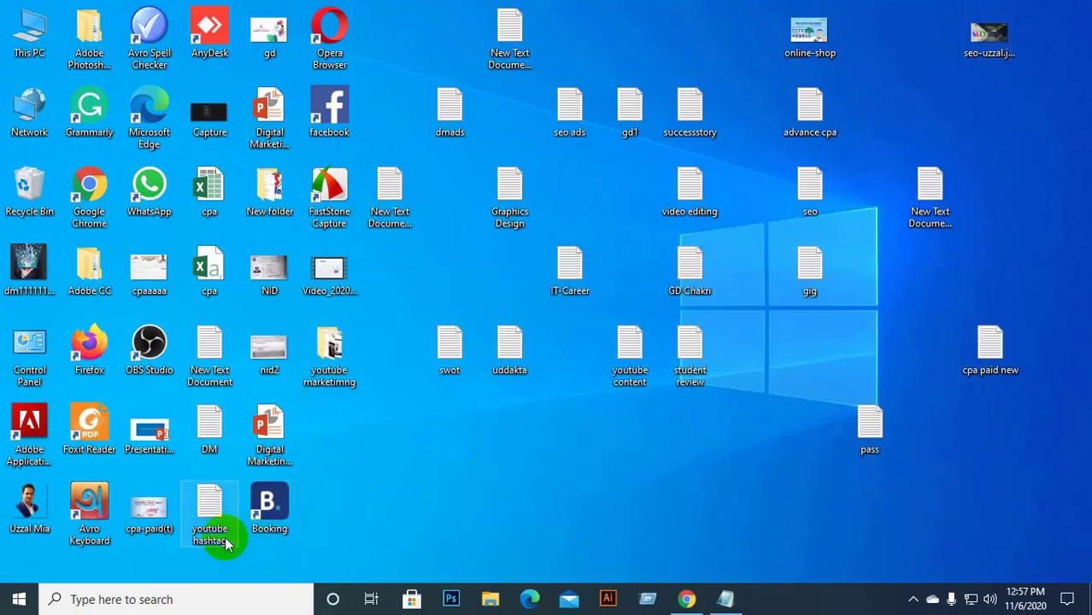
Copy the entire keyword list from the youtube hashtag file and bring Chrome back
{"action": "double_click", "coordinate": [216, 506]}
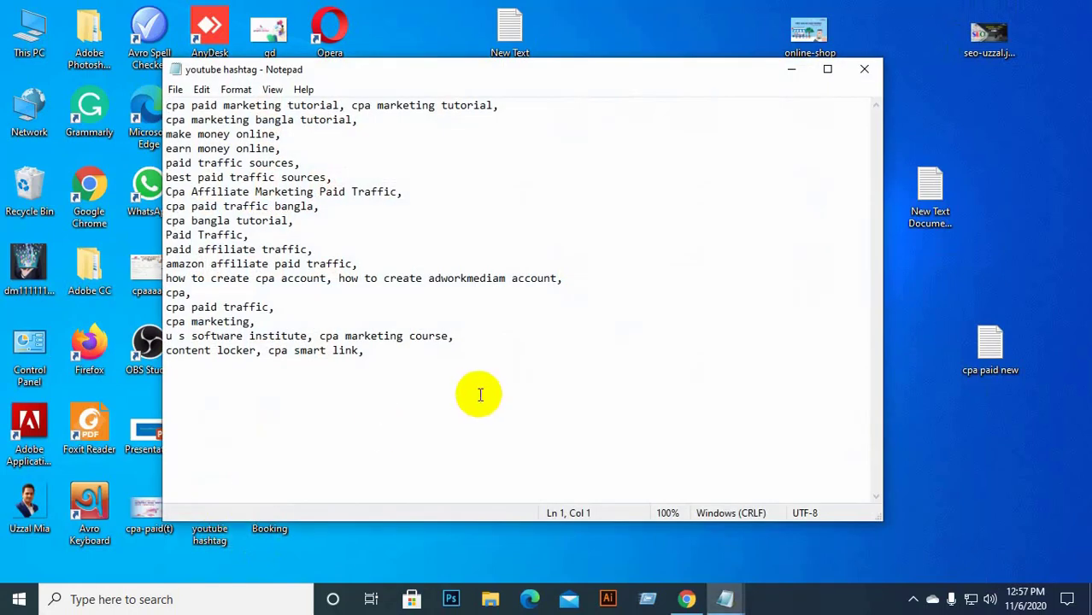
{"action": "left_click_drag", "start_coordinate": [384, 350], "coordinate": [171, 92]}
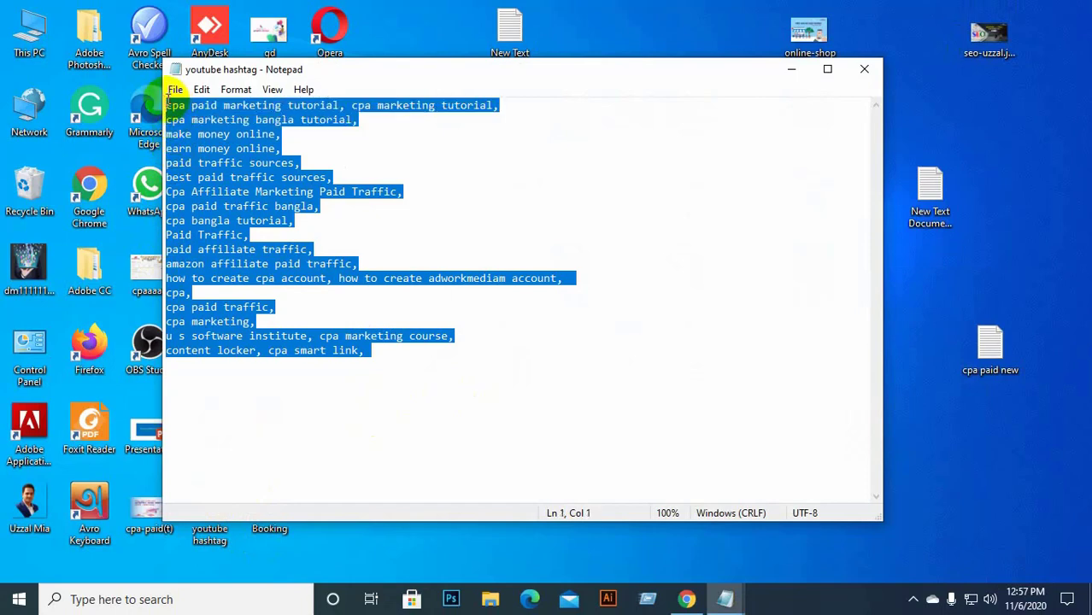
{"action": "right_click", "coordinate": [220, 109]}
{"action": "left_click", "coordinate": [241, 161]}
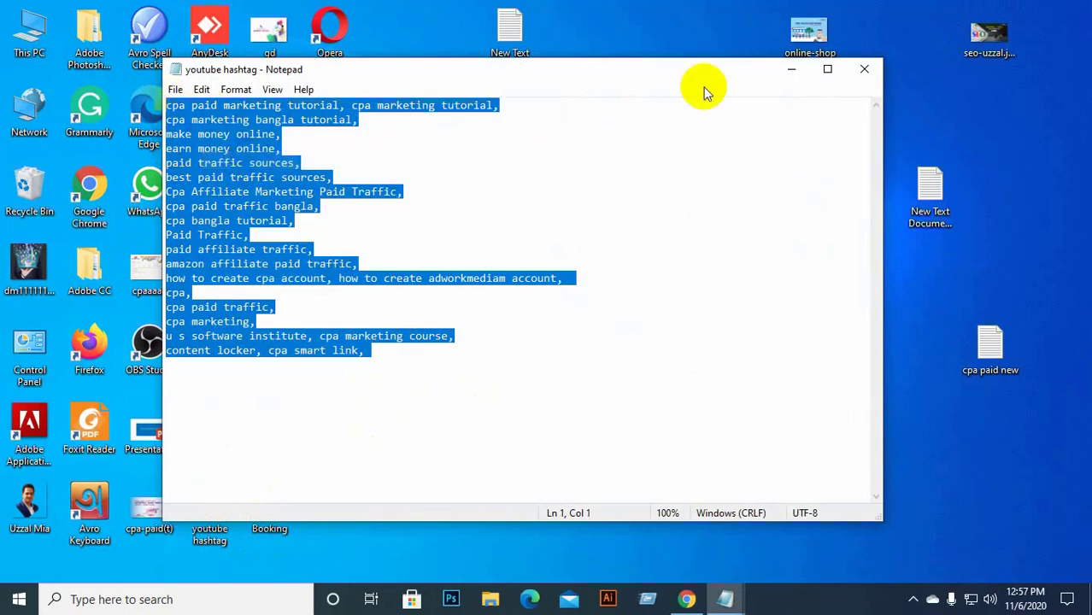
{"action": "left_click", "coordinate": [791, 71]}
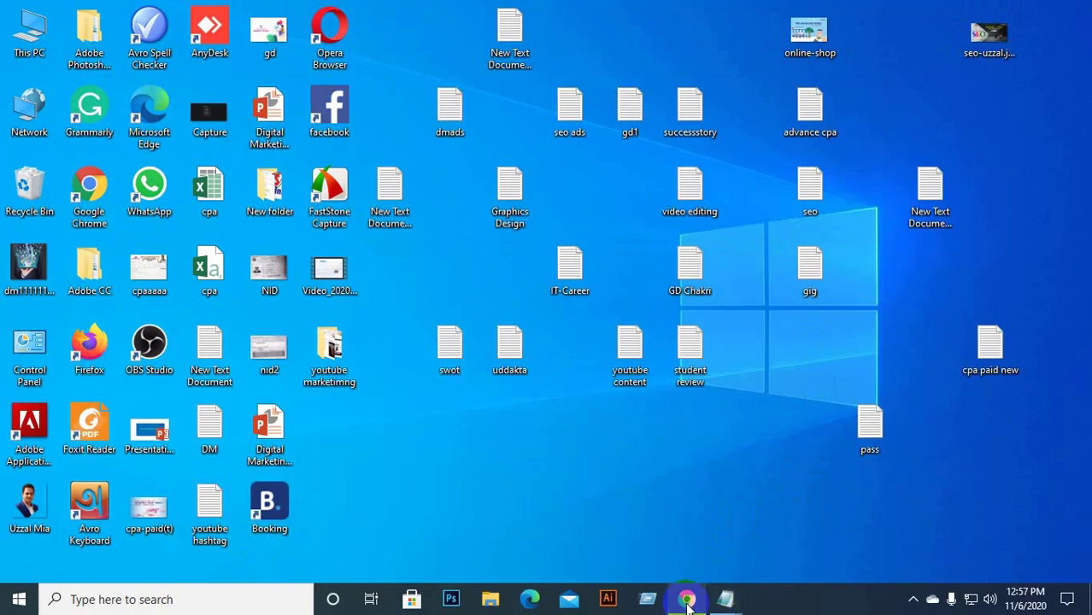
{"action": "mouse_move", "coordinate": [696, 600]}
{"action": "left_click", "coordinate": [687, 544]}
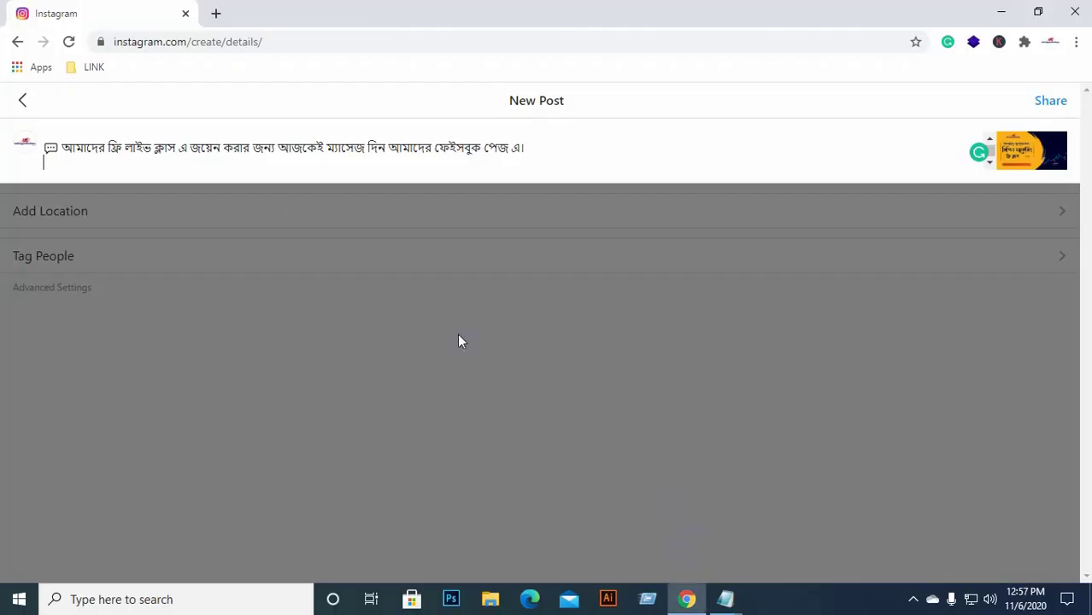
Paste the keywords on the new caption line and merge the first words into #cpapaid
{"action": "left_click", "coordinate": [128, 174]}
{"action": "key", "text": "ctrl+v"}
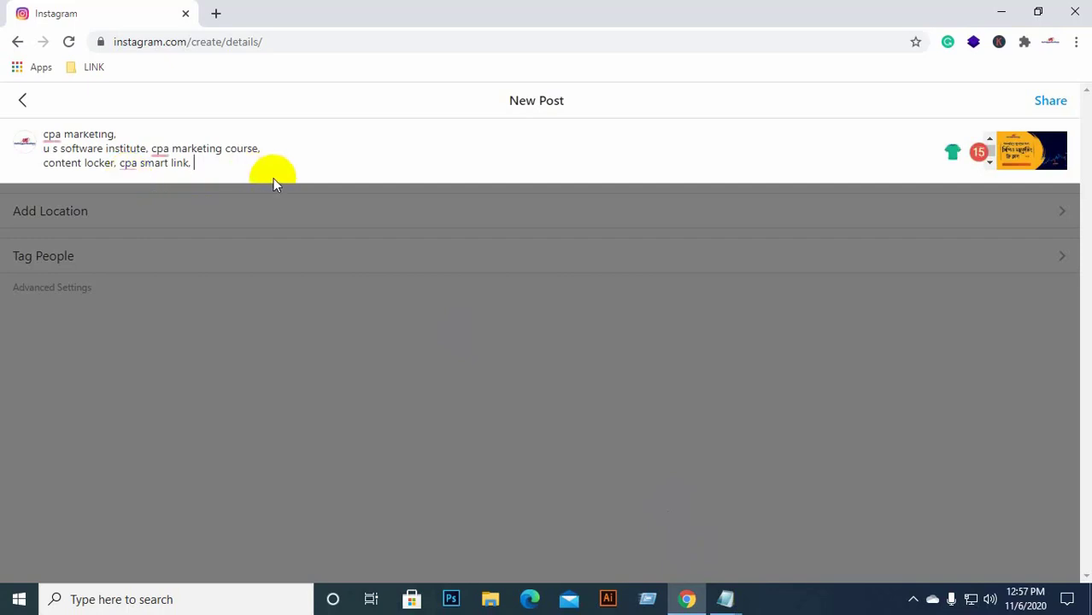
{"action": "scroll", "coordinate": [205, 155], "scroll_direction": "up", "scroll_amount": 5}
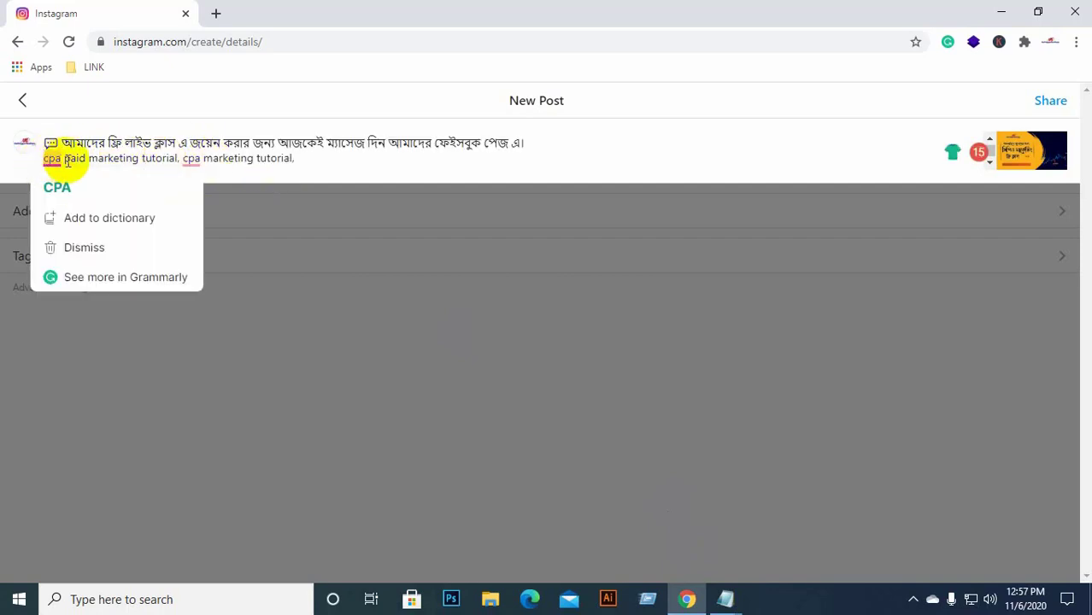
{"action": "type", "text": "#"}
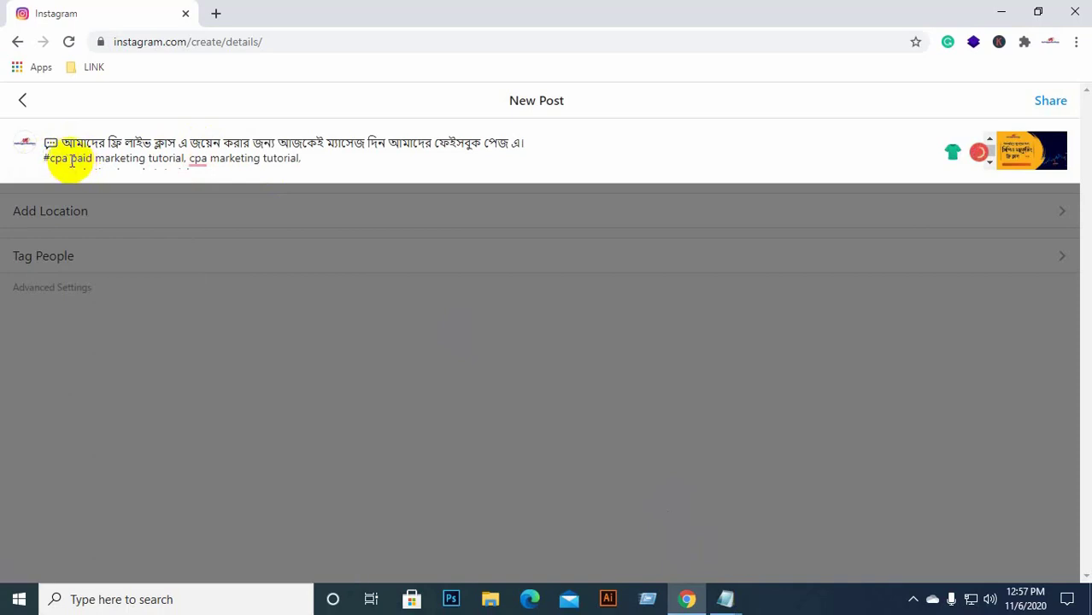
{"action": "left_click", "coordinate": [72, 158]}
{"action": "key", "text": "BackSpace"}
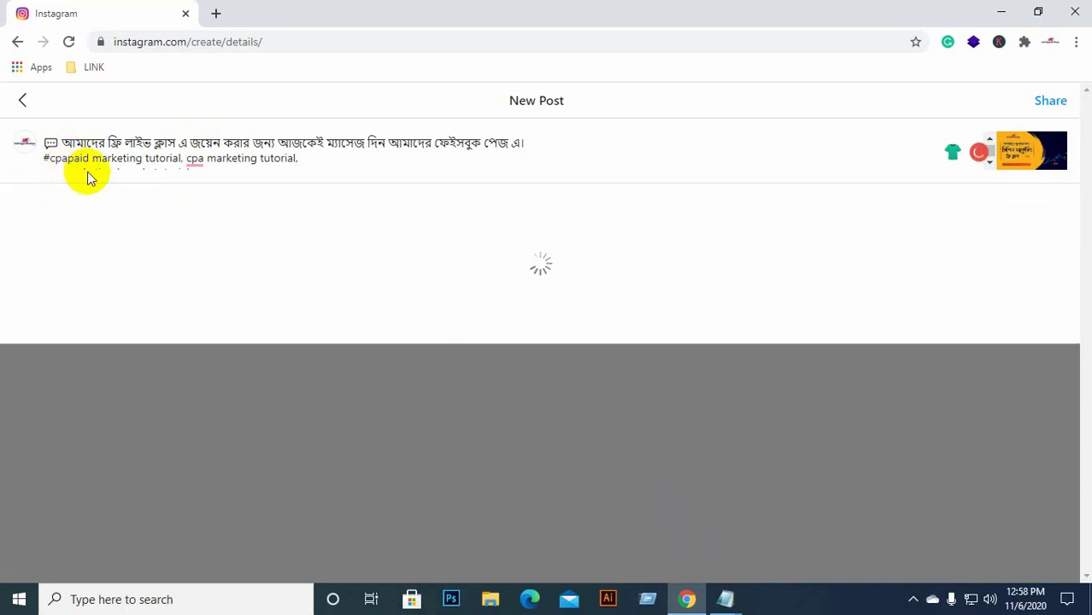
{"action": "left_click", "coordinate": [92, 158]}
{"action": "key", "text": "BackSpace"}
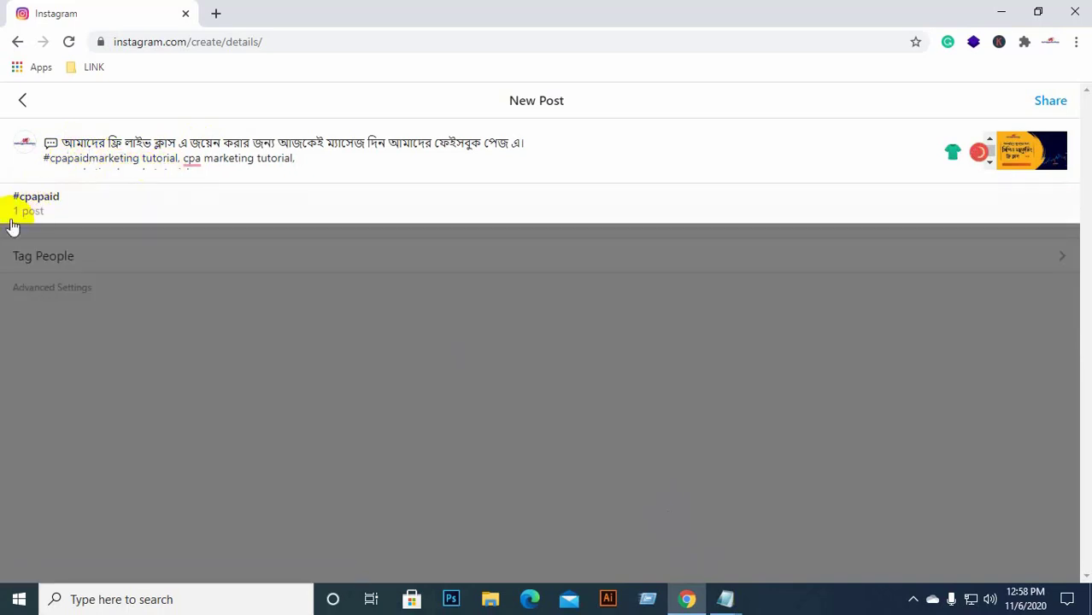
{"action": "left_click", "coordinate": [37, 205]}
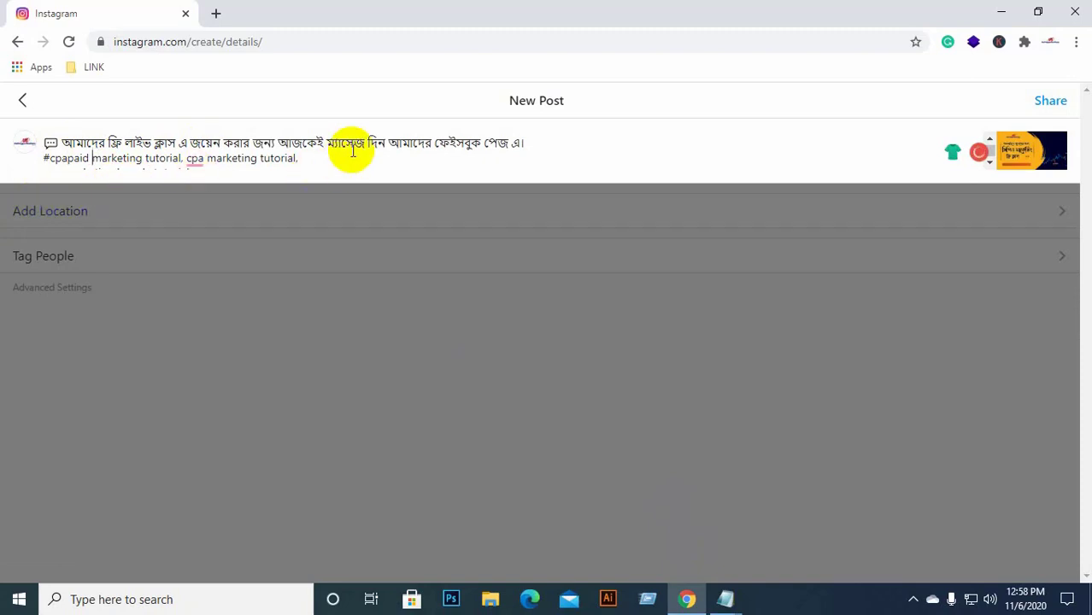
{"action": "scroll", "coordinate": [351, 151], "scroll_direction": "down", "scroll_amount": 3}
{"action": "left_click_drag", "start_coordinate": [244, 163], "coordinate": [93, 147]}
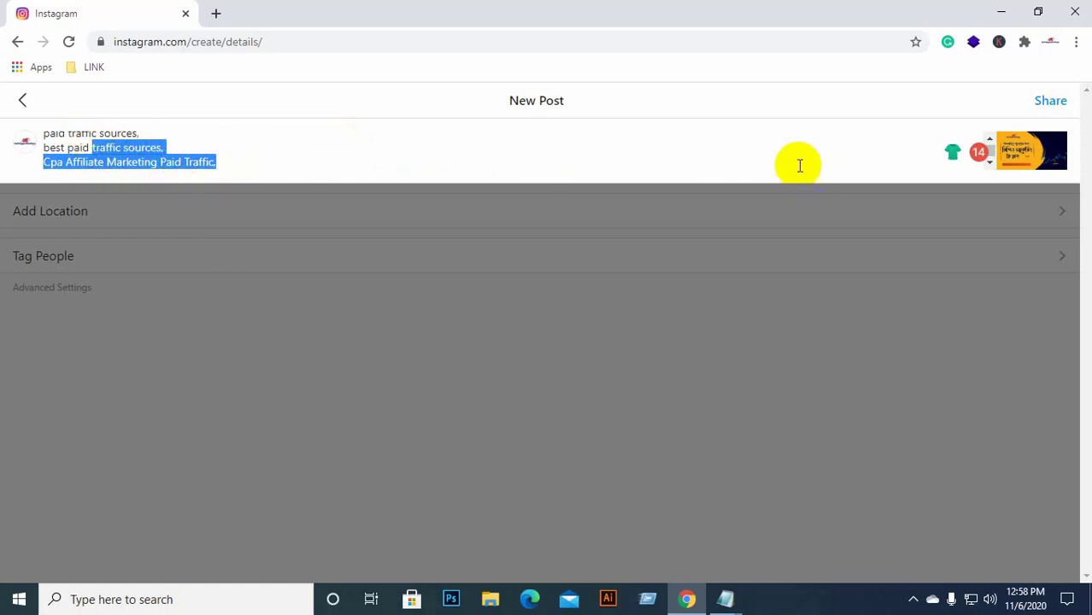
Delete the remaining pasted keywords so only #cpapaid follows the Bengali text
{"action": "scroll", "coordinate": [767, 161], "scroll_direction": "up", "scroll_amount": 3}
{"action": "scroll", "coordinate": [365, 163], "scroll_direction": "down", "scroll_amount": 3}
{"action": "scroll", "coordinate": [307, 160], "scroll_direction": "down", "scroll_amount": 3}
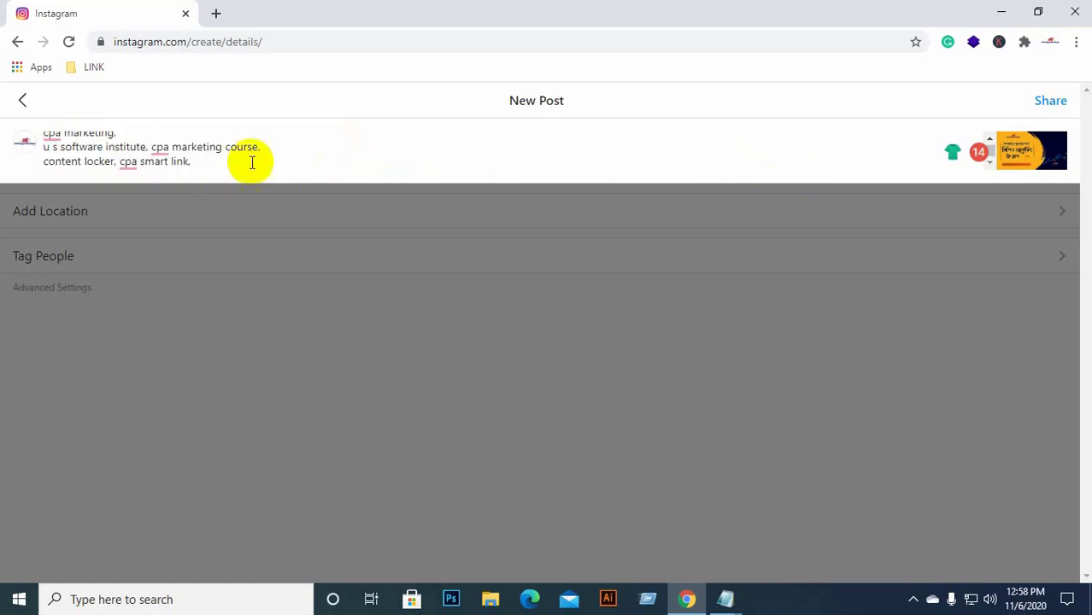
{"action": "left_click", "coordinate": [214, 165]}
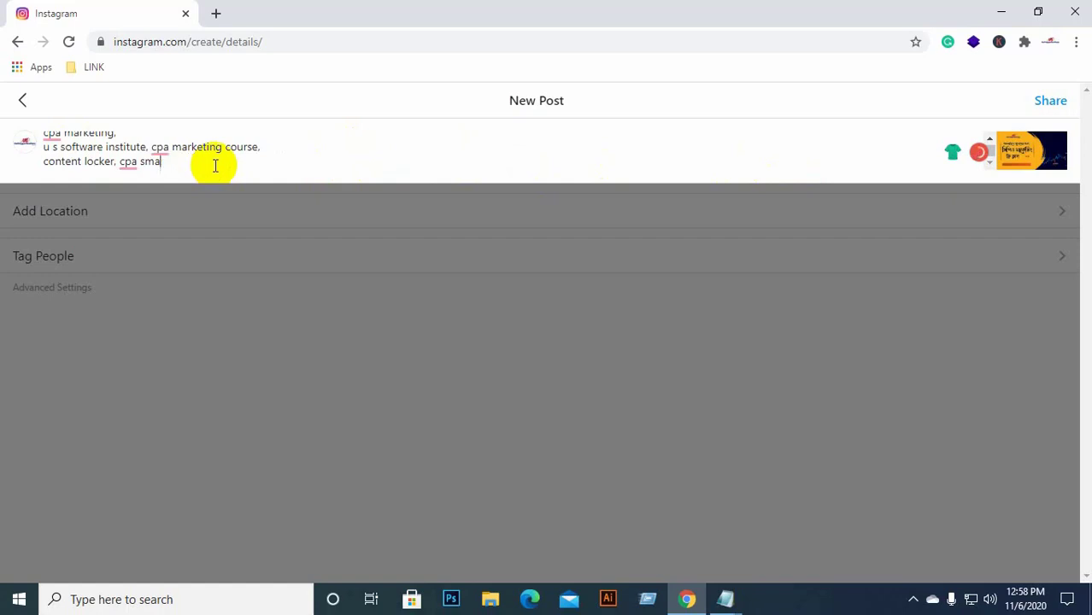
{"action": "key", "text": "BackSpace"}
{"action": "key", "text": "BackSpace"}
{"action": "key", "text": "BackSpace"}
{"action": "key", "text": "BackSpace"}
{"action": "key", "text": "BackSpace"}
{"action": "key", "text": "BackSpace"}
{"action": "key", "text": "BackSpace"}
{"action": "key", "text": "BackSpace"}
{"action": "key", "text": "BackSpace"}
{"action": "key", "text": "BackSpace"}
{"action": "key", "text": "BackSpace"}
{"action": "key", "text": "BackSpace"}
{"action": "key", "text": "BackSpace"}
{"action": "key", "text": "BackSpace"}
{"action": "key", "text": "BackSpace"}
{"action": "key", "text": "BackSpace"}
{"action": "key", "text": "BackSpace"}
{"action": "key", "text": "BackSpace"}
{"action": "key", "text": "BackSpace"}
{"action": "key", "text": "BackSpace"}
{"action": "key", "text": "BackSpace"}
{"action": "key", "text": "BackSpace"}
{"action": "key", "text": "BackSpace"}
{"action": "key", "text": "BackSpace"}
{"action": "key", "text": "BackSpace"}
{"action": "key", "text": "BackSpace"}
{"action": "key", "text": "BackSpace"}
{"action": "key", "text": "BackSpace"}
{"action": "key", "text": "BackSpace"}
{"action": "key", "text": "BackSpace"}
{"action": "key", "text": "BackSpace"}
{"action": "key", "text": "BackSpace"}
{"action": "key", "text": "BackSpace"}
{"action": "key", "text": "BackSpace"}
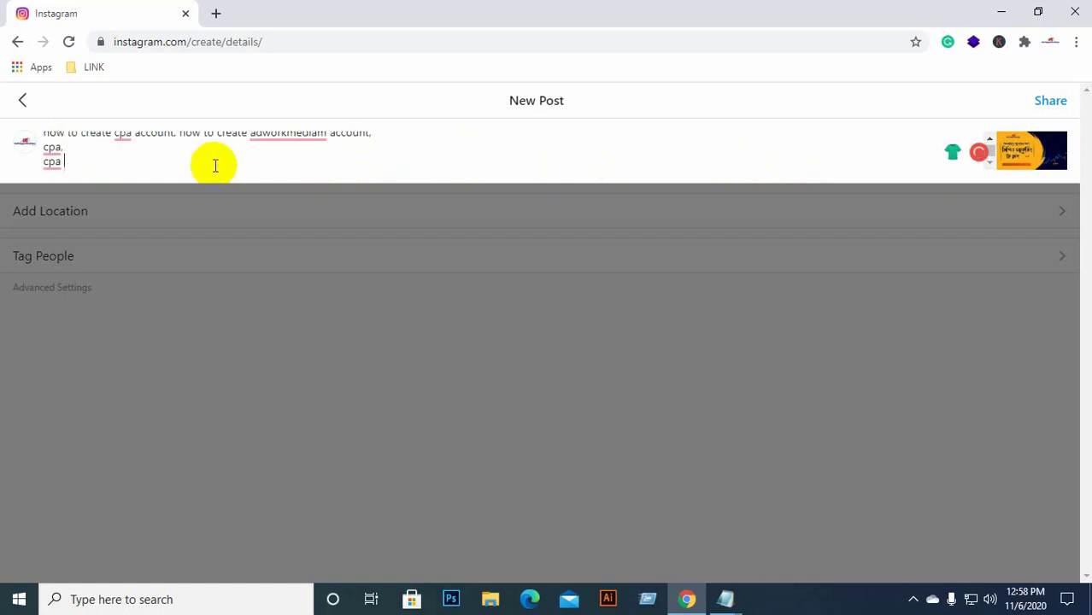
{"action": "key", "text": "BackSpace"}
{"action": "key", "text": "BackSpace"}
{"action": "key", "text": "BackSpace"}
{"action": "key", "text": "BackSpace"}
{"action": "key", "text": "BackSpace"}
{"action": "key", "text": "BackSpace"}
{"action": "key", "text": "BackSpace"}
{"action": "key", "text": "BackSpace"}
{"action": "key", "text": "BackSpace"}
{"action": "key", "text": "BackSpace"}
{"action": "key", "text": "BackSpace"}
{"action": "key", "text": "BackSpace"}
{"action": "key", "text": "BackSpace"}
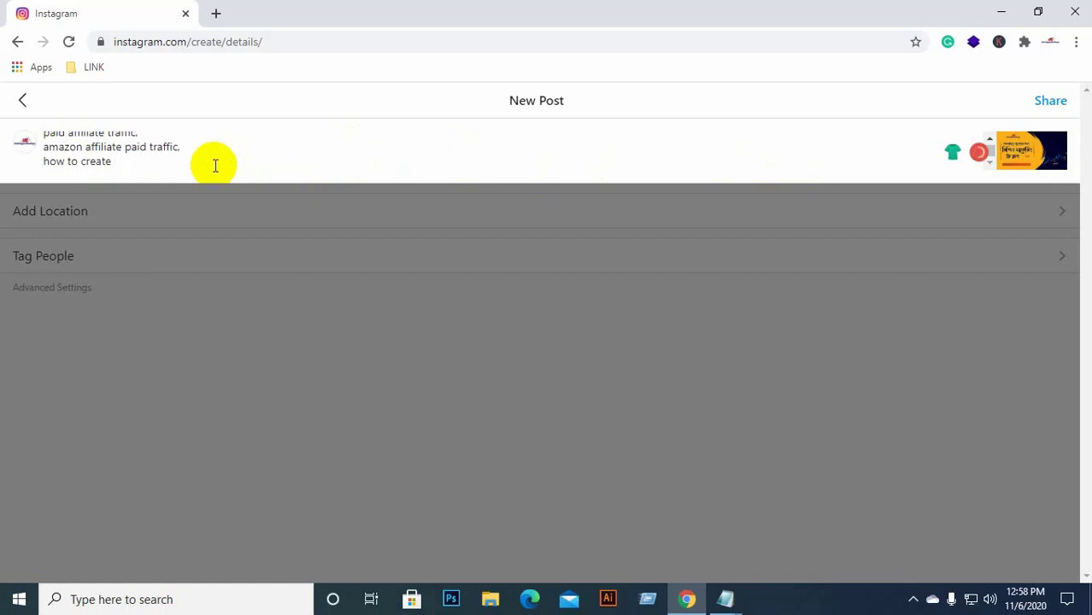
{"action": "key", "text": "BackSpace"}
{"action": "key", "text": "BackSpace"}
{"action": "key", "text": "BackSpace"}
{"action": "key", "text": "BackSpace"}
{"action": "key", "text": "BackSpace"}
{"action": "key", "text": "BackSpace"}
{"action": "key", "text": "BackSpace"}
{"action": "key", "text": "BackSpace"}
{"action": "key", "text": "BackSpace"}
{"action": "key", "text": "BackSpace"}
{"action": "key", "text": "BackSpace"}
{"action": "key", "text": "BackSpace"}
{"action": "key", "text": "BackSpace"}
{"action": "key", "text": "BackSpace"}
{"action": "key", "text": "BackSpace"}
{"action": "key", "text": "BackSpace"}
{"action": "key", "text": "BackSpace"}
{"action": "key", "text": "BackSpace"}
{"action": "key", "text": "BackSpace"}
{"action": "key", "text": "BackSpace"}
{"action": "key", "text": "BackSpace"}
{"action": "key", "text": "BackSpace"}
{"action": "key", "text": "BackSpace"}
{"action": "key", "text": "BackSpace"}
{"action": "key", "text": "BackSpace"}
{"action": "key", "text": "BackSpace"}
{"action": "key", "text": "BackSpace"}
{"action": "key", "text": "BackSpace"}
{"action": "key", "text": "BackSpace"}
{"action": "key", "text": "BackSpace"}
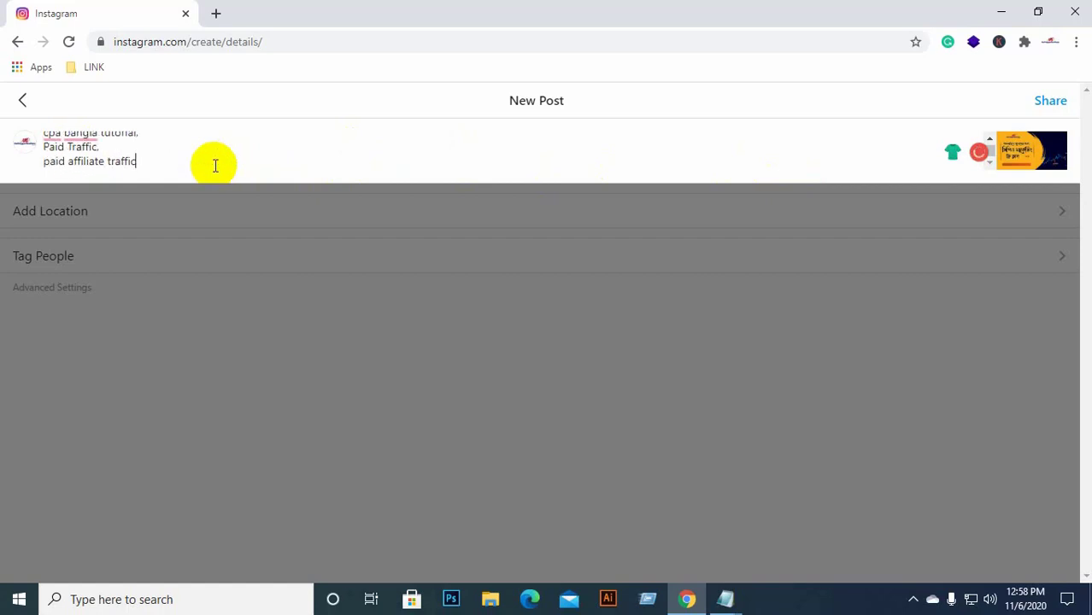
{"action": "key", "text": "BackSpace"}
{"action": "key", "text": "BackSpace"}
{"action": "key", "text": "BackSpace"}
{"action": "key", "text": "BackSpace"}
{"action": "key", "text": "BackSpace"}
{"action": "key", "text": "BackSpace"}
{"action": "key", "text": "BackSpace"}
{"action": "key", "text": "BackSpace"}
{"action": "key", "text": "BackSpace"}
{"action": "key", "text": "BackSpace"}
{"action": "key", "text": "BackSpace"}
{"action": "key", "text": "BackSpace"}
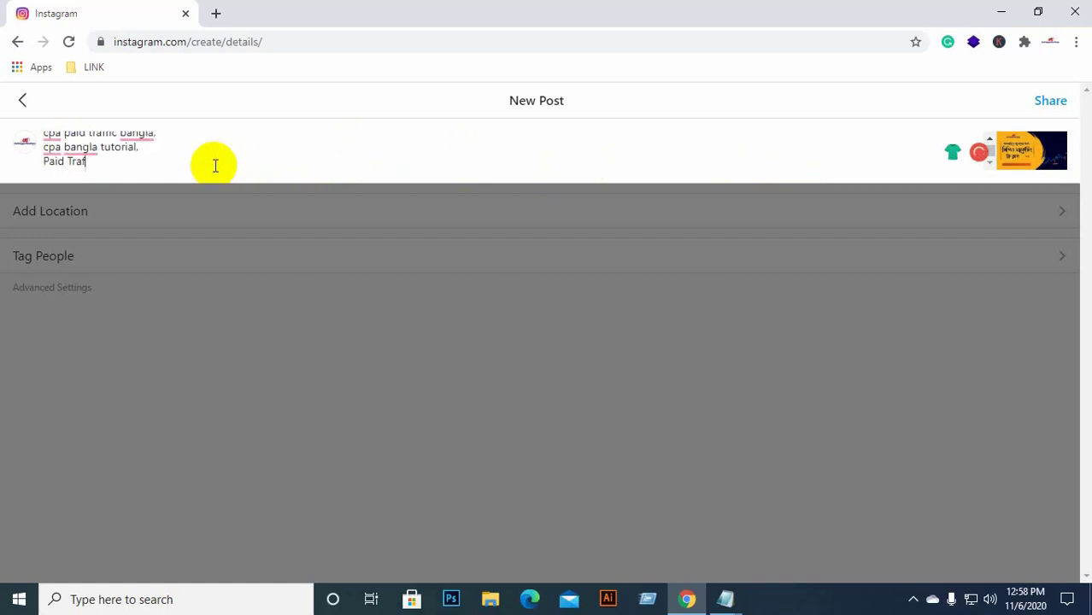
{"action": "key", "text": "BackSpace"}
{"action": "key", "text": "BackSpace"}
{"action": "key", "text": "BackSpace"}
{"action": "key", "text": "BackSpace"}
{"action": "key", "text": "BackSpace"}
{"action": "key", "text": "BackSpace"}
{"action": "key", "text": "BackSpace"}
{"action": "key", "text": "BackSpace"}
{"action": "key", "text": "BackSpace"}
{"action": "key", "text": "BackSpace"}
{"action": "key", "text": "BackSpace"}
{"action": "key", "text": "BackSpace"}
{"action": "key", "text": "BackSpace"}
{"action": "key", "text": "BackSpace"}
{"action": "key", "text": "BackSpace"}
{"action": "key", "text": "BackSpace"}
{"action": "key", "text": "BackSpace"}
{"action": "key", "text": "BackSpace"}
{"action": "key", "text": "BackSpace"}
{"action": "key", "text": "BackSpace"}
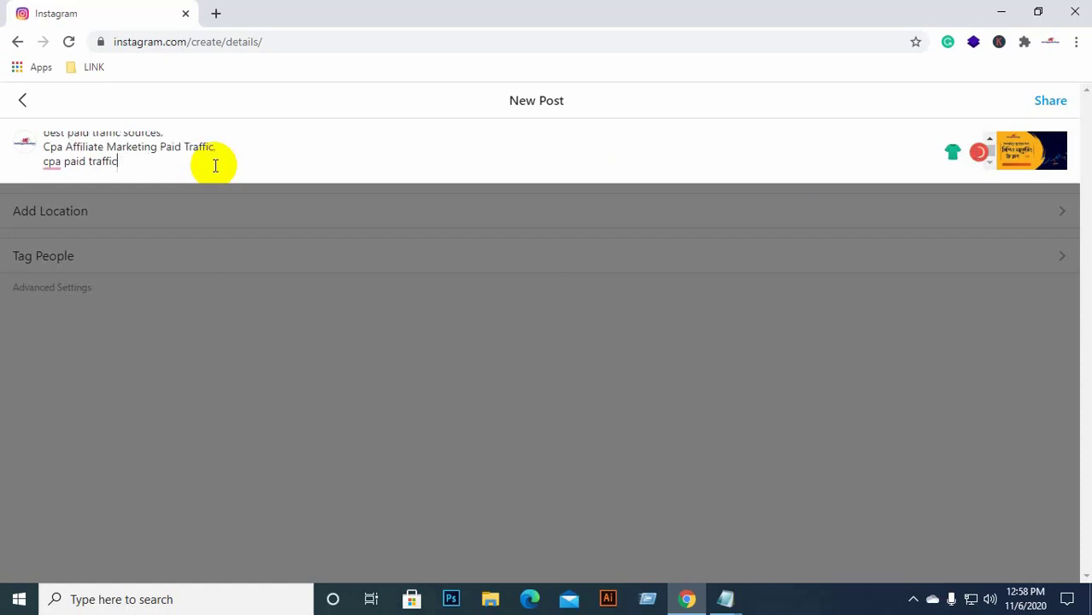
{"action": "key", "text": "BackSpace"}
{"action": "key", "text": "BackSpace"}
{"action": "key", "text": "BackSpace"}
{"action": "key", "text": "BackSpace"}
{"action": "key", "text": "BackSpace"}
{"action": "key", "text": "BackSpace"}
{"action": "key", "text": "BackSpace"}
{"action": "key", "text": "BackSpace"}
{"action": "key", "text": "BackSpace"}
{"action": "key", "text": "BackSpace"}
{"action": "key", "text": "BackSpace"}
{"action": "key", "text": "BackSpace"}
{"action": "key", "text": "BackSpace"}
{"action": "key", "text": "BackSpace"}
{"action": "key", "text": "BackSpace"}
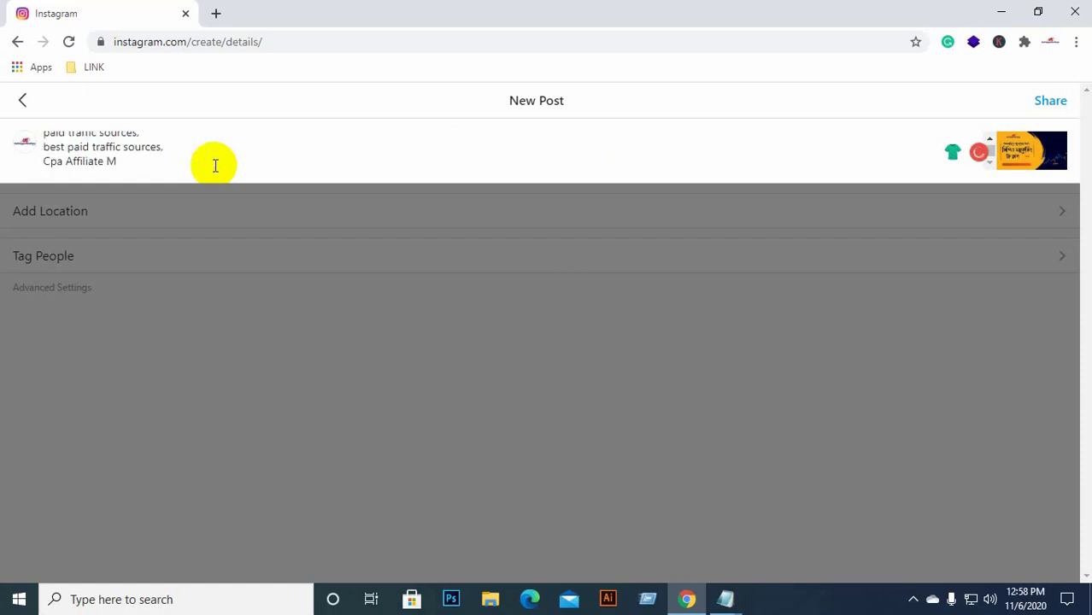
{"action": "key", "text": "BackSpace"}
{"action": "key", "text": "BackSpace"}
{"action": "key", "text": "BackSpace"}
{"action": "key", "text": "BackSpace"}
{"action": "key", "text": "BackSpace"}
{"action": "key", "text": "BackSpace"}
{"action": "key", "text": "BackSpace"}
{"action": "key", "text": "BackSpace"}
{"action": "key", "text": "BackSpace"}
{"action": "key", "text": "BackSpace"}
{"action": "key", "text": "BackSpace"}
{"action": "key", "text": "BackSpace"}
{"action": "key", "text": "BackSpace"}
{"action": "key", "text": "BackSpace"}
{"action": "key", "text": "BackSpace"}
{"action": "key", "text": "BackSpace"}
{"action": "key", "text": "BackSpace"}
{"action": "key", "text": "BackSpace"}
{"action": "key", "text": "BackSpace"}
{"action": "key", "text": "BackSpace"}
{"action": "key", "text": "BackSpace"}
{"action": "key", "text": "BackSpace"}
{"action": "key", "text": "BackSpace"}
{"action": "key", "text": "BackSpace"}
{"action": "key", "text": "BackSpace"}
{"action": "key", "text": "BackSpace"}
{"action": "key", "text": "BackSpace"}
{"action": "key", "text": "BackSpace"}
{"action": "key", "text": "BackSpace"}
{"action": "key", "text": "BackSpace"}
{"action": "key", "text": "BackSpace"}
{"action": "key", "text": "BackSpace"}
{"action": "key", "text": "BackSpace"}
{"action": "key", "text": "BackSpace"}
{"action": "key", "text": "BackSpace"}
{"action": "key", "text": "BackSpace"}
{"action": "key", "text": "BackSpace"}
{"action": "key", "text": "BackSpace"}
{"action": "key", "text": "BackSpace"}
{"action": "key", "text": "BackSpace"}
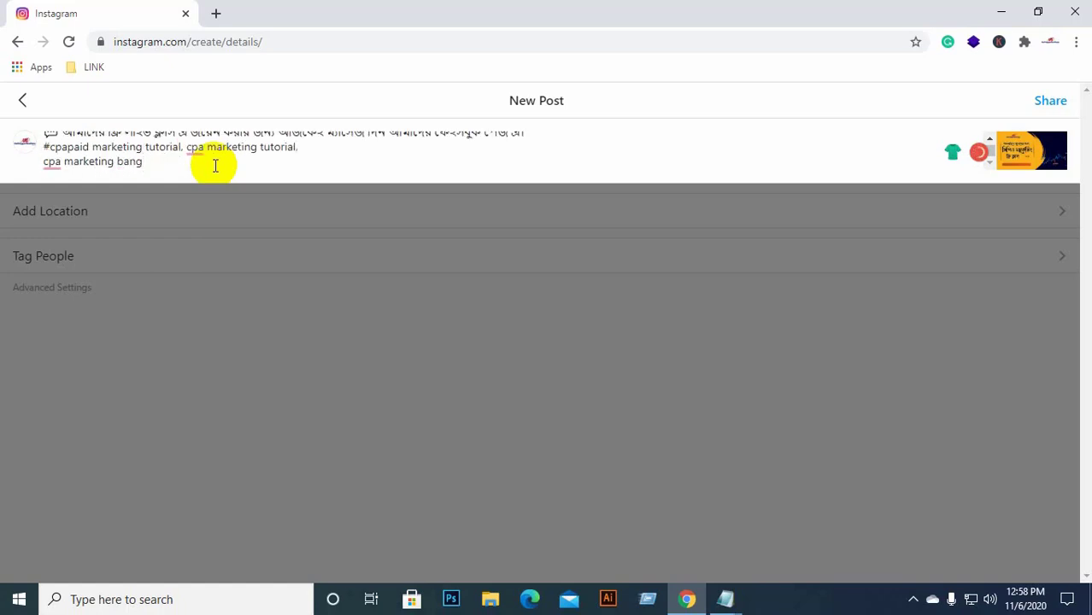
{"action": "key", "text": "BackSpace"}
{"action": "key", "text": "BackSpace"}
{"action": "key", "text": "BackSpace"}
{"action": "key", "text": "BackSpace"}
{"action": "key", "text": "BackSpace"}
{"action": "key", "text": "BackSpace"}
{"action": "key", "text": "BackSpace"}
{"action": "key", "text": "BackSpace"}
{"action": "key", "text": "BackSpace"}
{"action": "key", "text": "BackSpace"}
{"action": "key", "text": "BackSpace"}
{"action": "key", "text": "BackSpace"}
{"action": "key", "text": "BackSpace"}
{"action": "key", "text": "BackSpace"}
{"action": "key", "text": "BackSpace"}
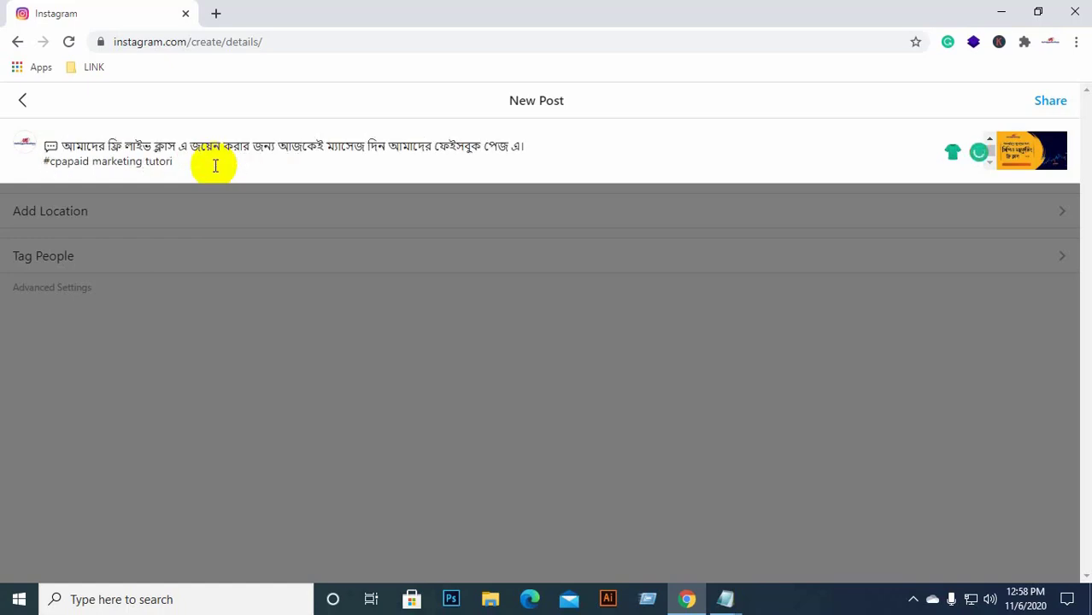
{"action": "key", "text": "BackSpace"}
{"action": "key", "text": "BackSpace"}
Add the hashtags #cpa, #cpamarketing, #freelancing and #cpamarketing2020 to the caption
{"action": "type", "text": "#cpapaid #cpa"}
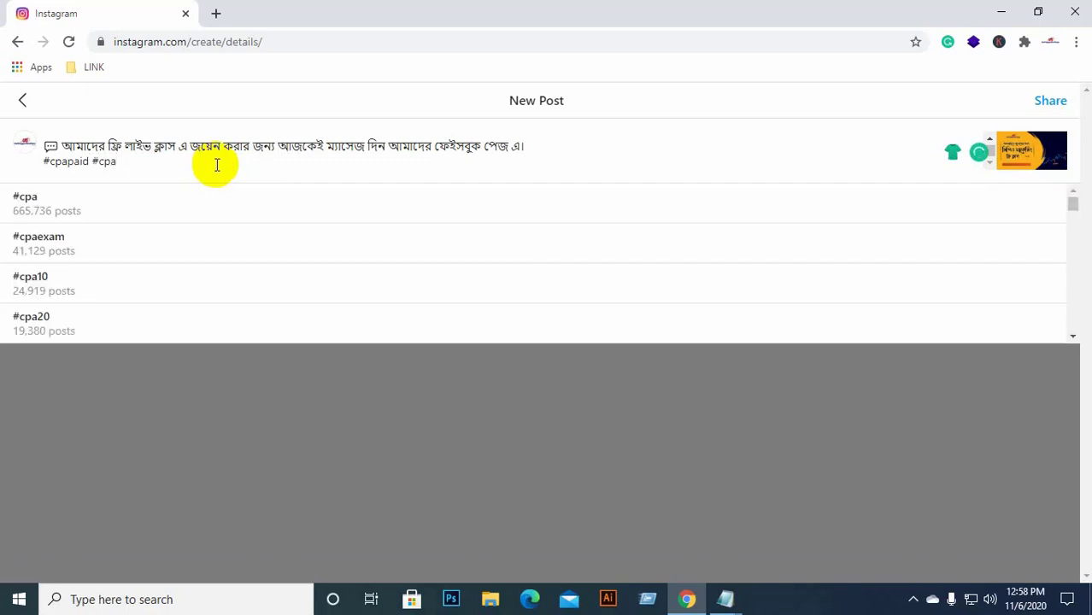
{"action": "left_click", "coordinate": [116, 209]}
{"action": "type", "text": "#c"}
{"action": "type", "text": "pa"}
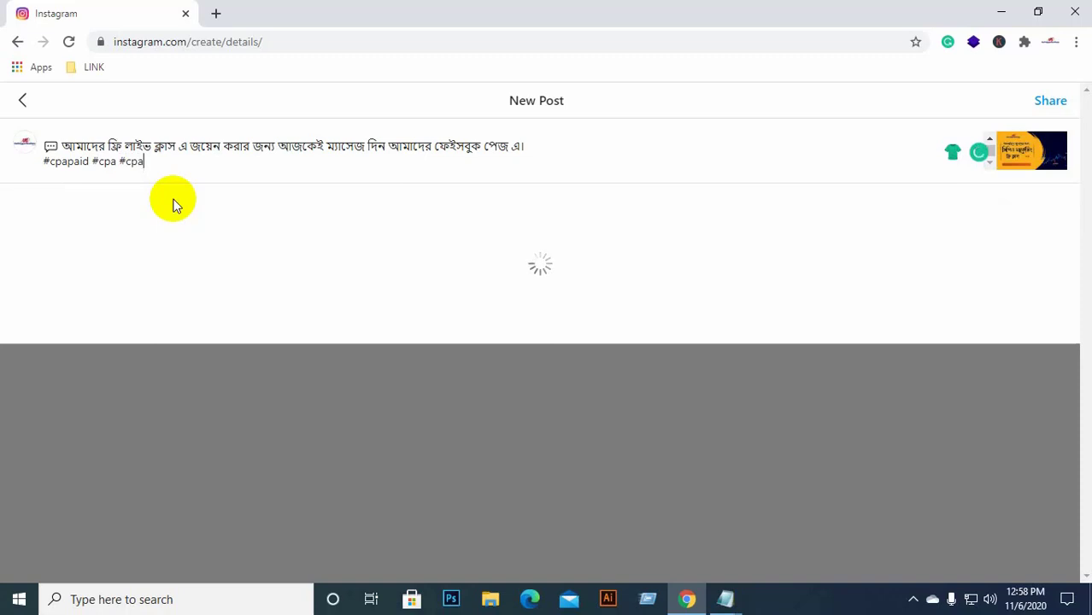
{"action": "type", "text": "marketing"}
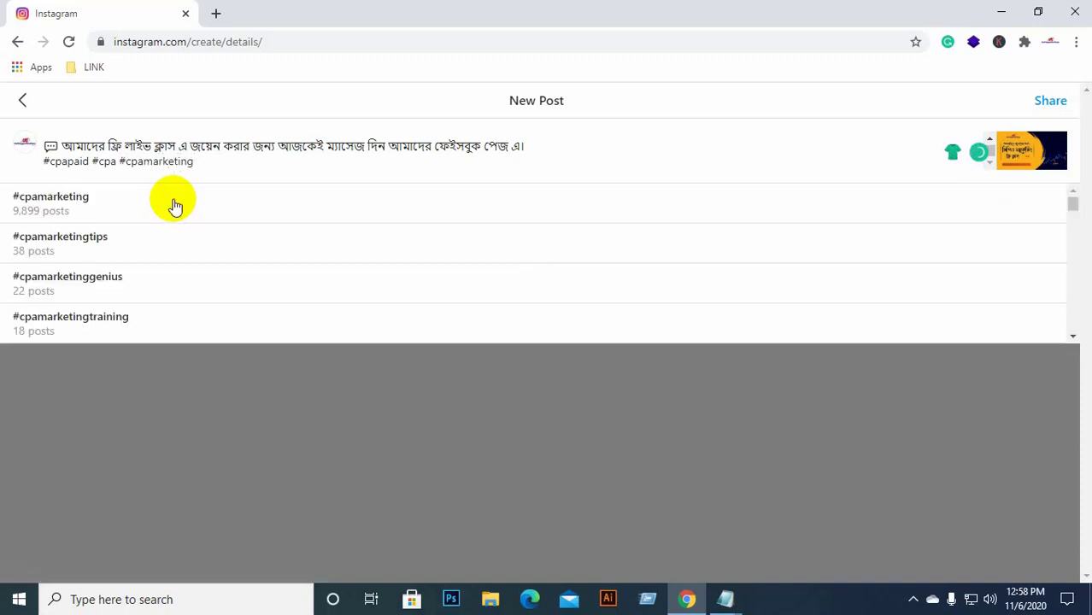
{"action": "left_click", "coordinate": [128, 207]}
{"action": "type", "text": "#"}
{"action": "type", "text": "f"}
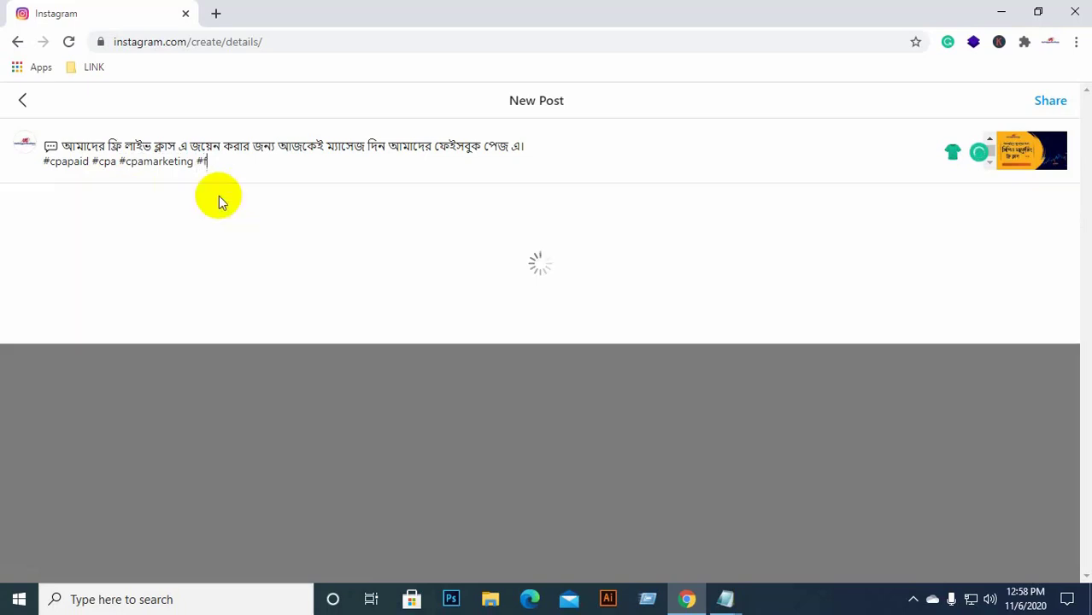
{"action": "type", "text": "reelancing"}
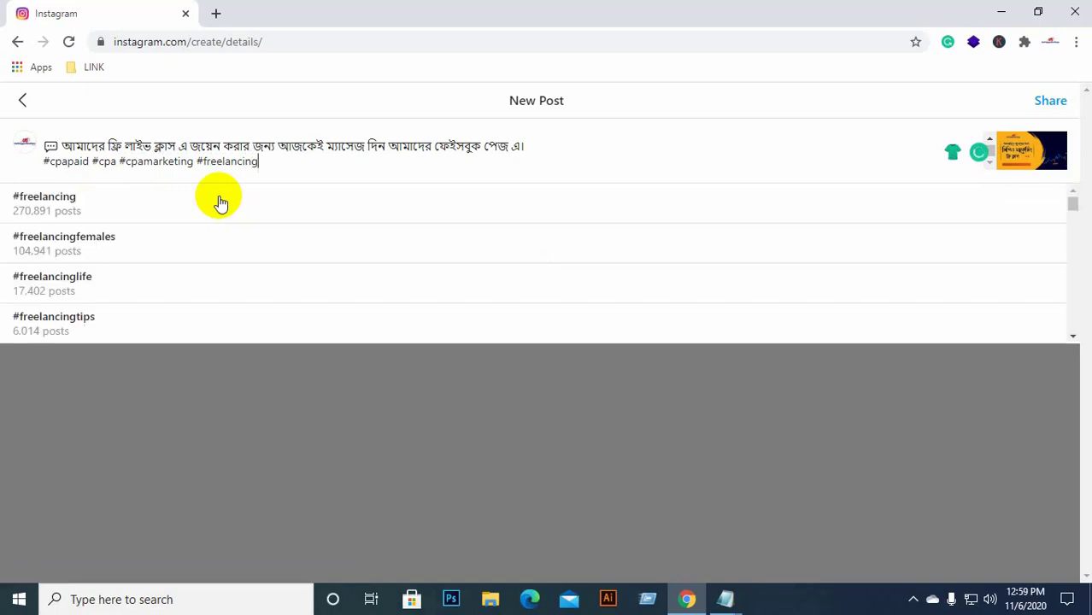
{"action": "left_click", "coordinate": [219, 203]}
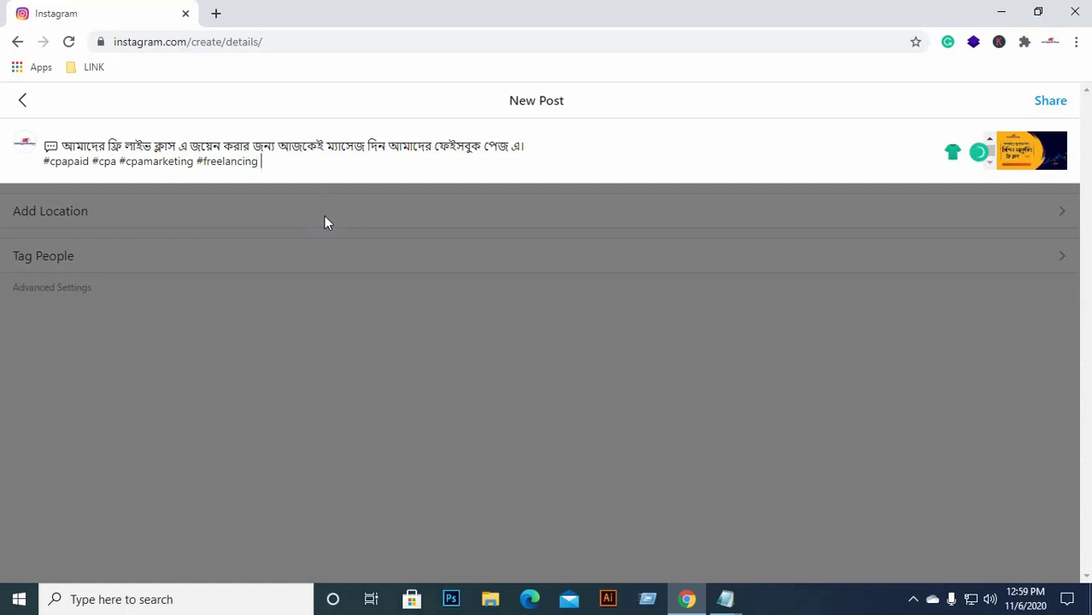
{"action": "type", "text": "#cpamarke"}
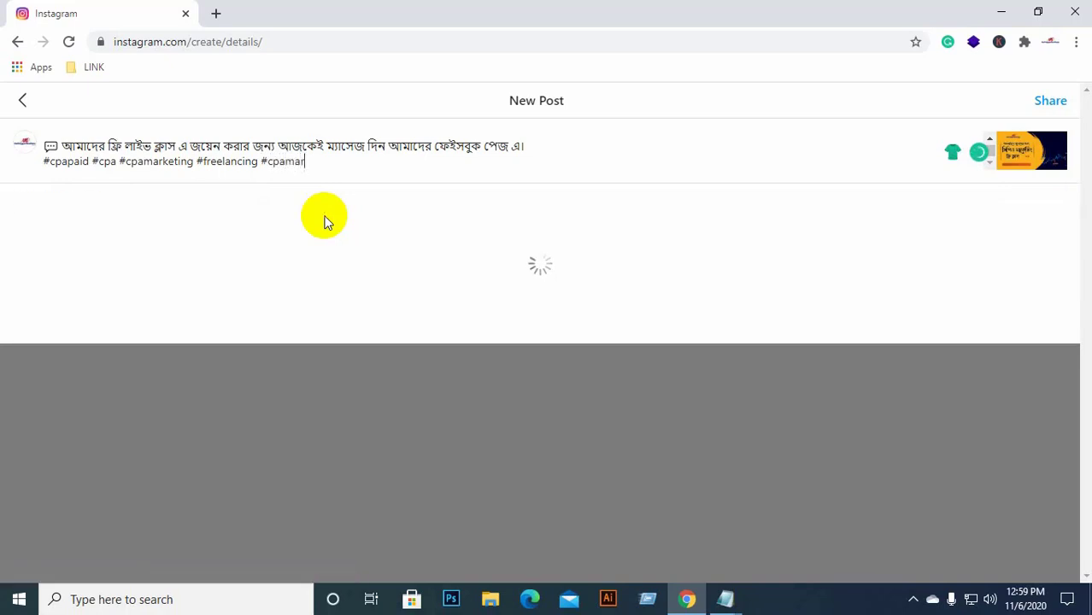
{"action": "type", "text": "ting2020"}
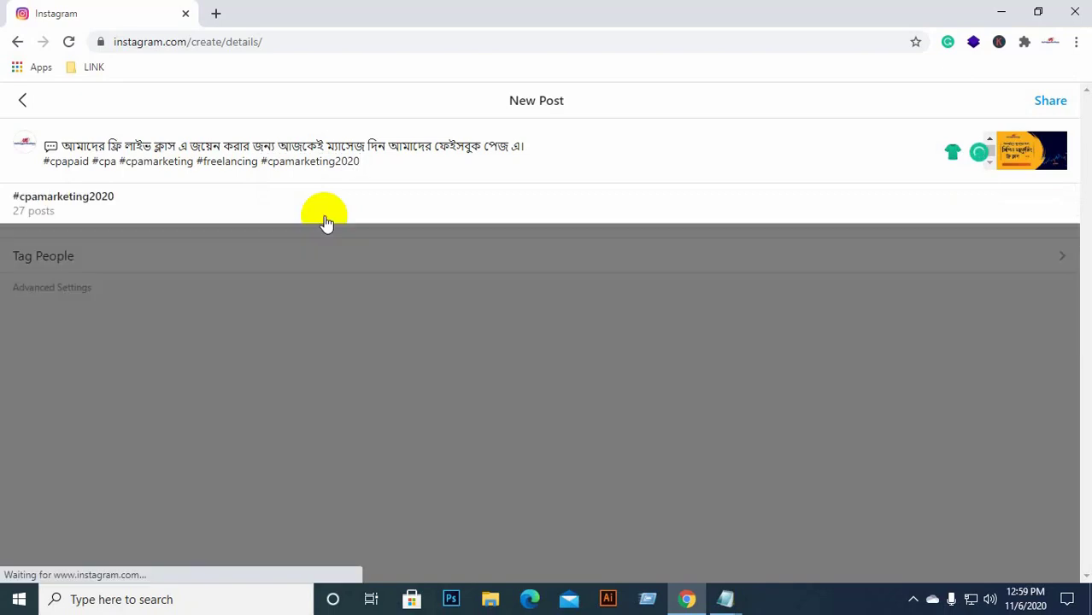
{"action": "left_click", "coordinate": [295, 203]}
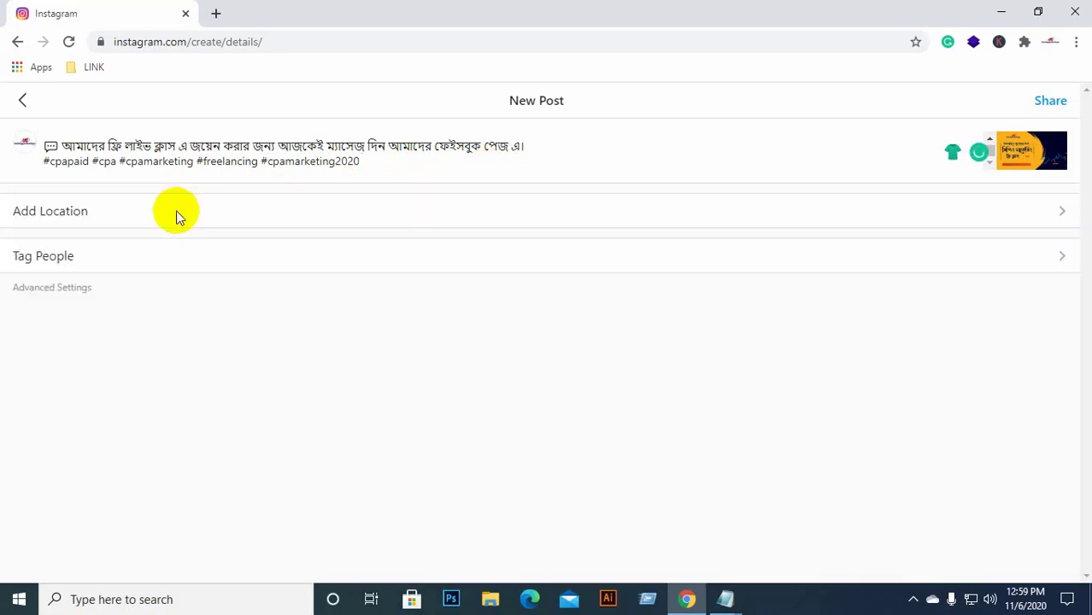
{"action": "left_click", "coordinate": [98, 218]}
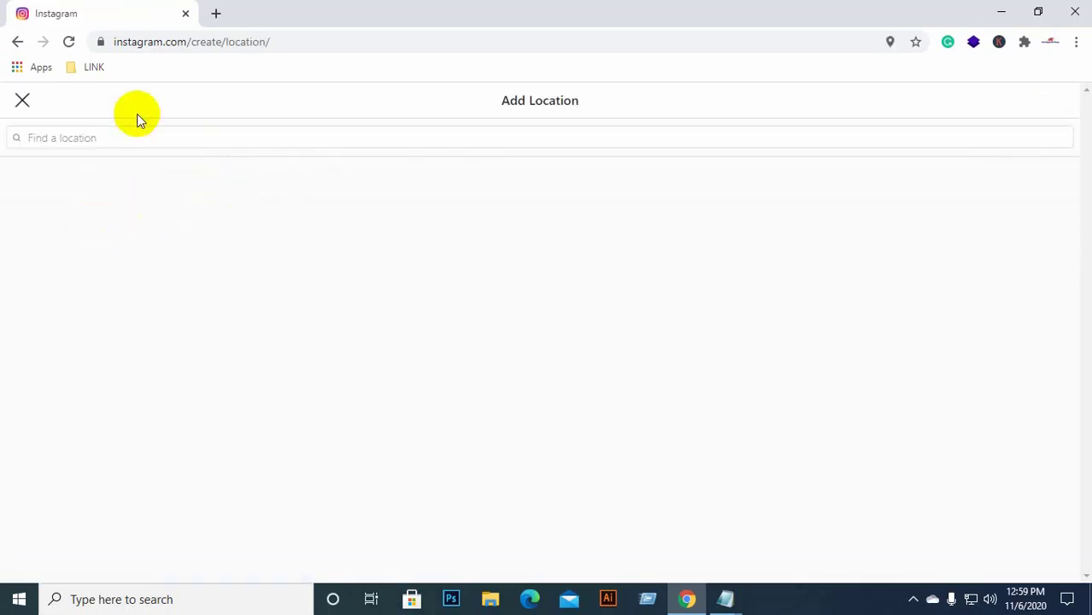
Search 'u s software' and choose U S Software Ltd, Green Road, Dhaka as the location
{"action": "left_click", "coordinate": [110, 135]}
{"action": "type", "text": "u "}
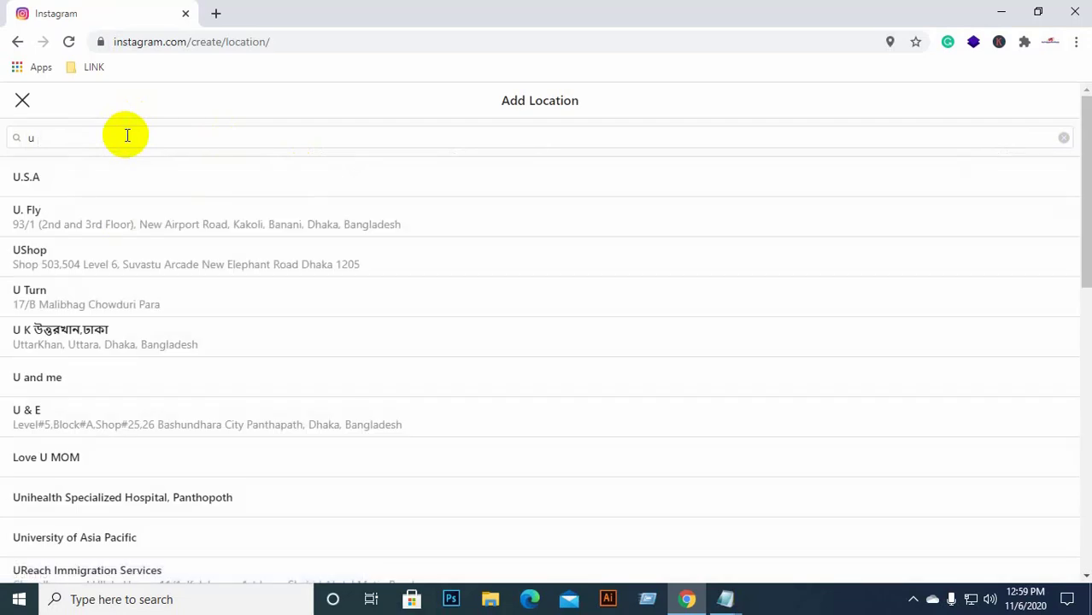
{"action": "type", "text": "s soft"}
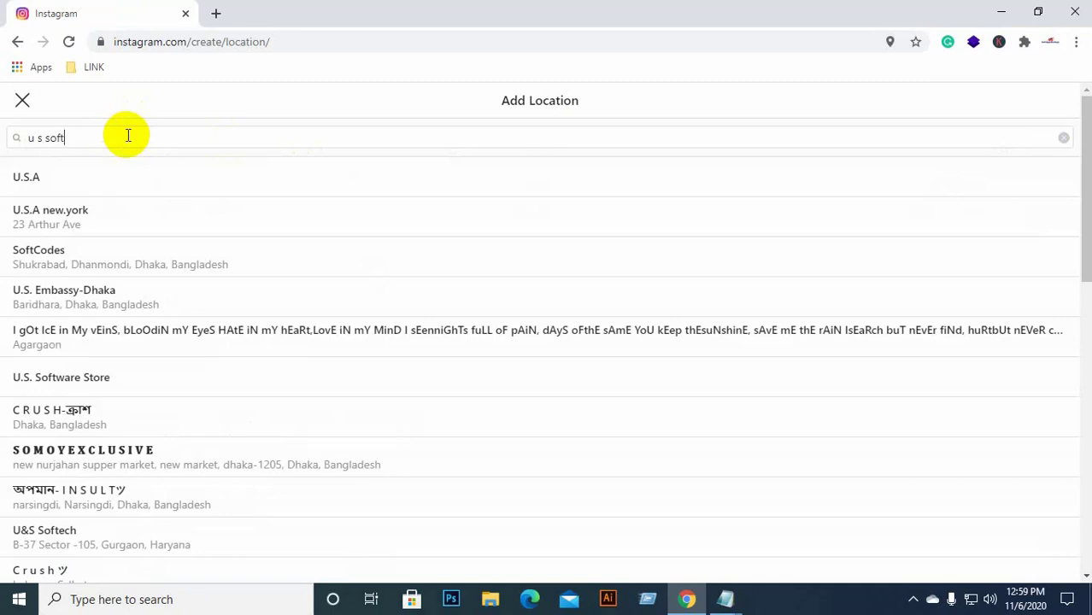
{"action": "type", "text": "are"}
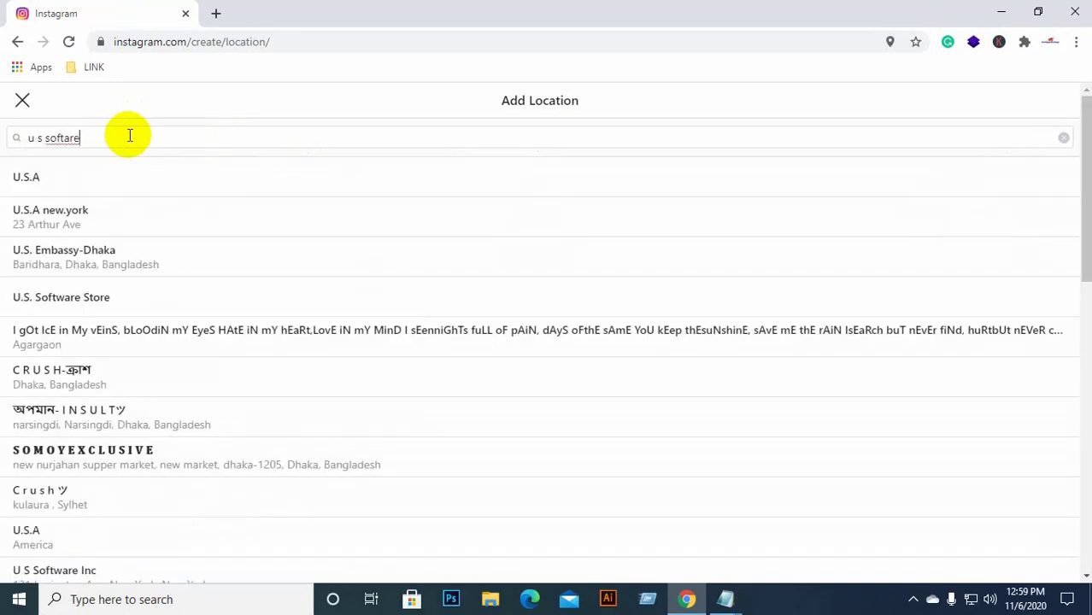
{"action": "key", "text": "BackSpace"}
{"action": "key", "text": "BackSpace"}
{"action": "key", "text": "BackSpace"}
{"action": "type", "text": "ware"}
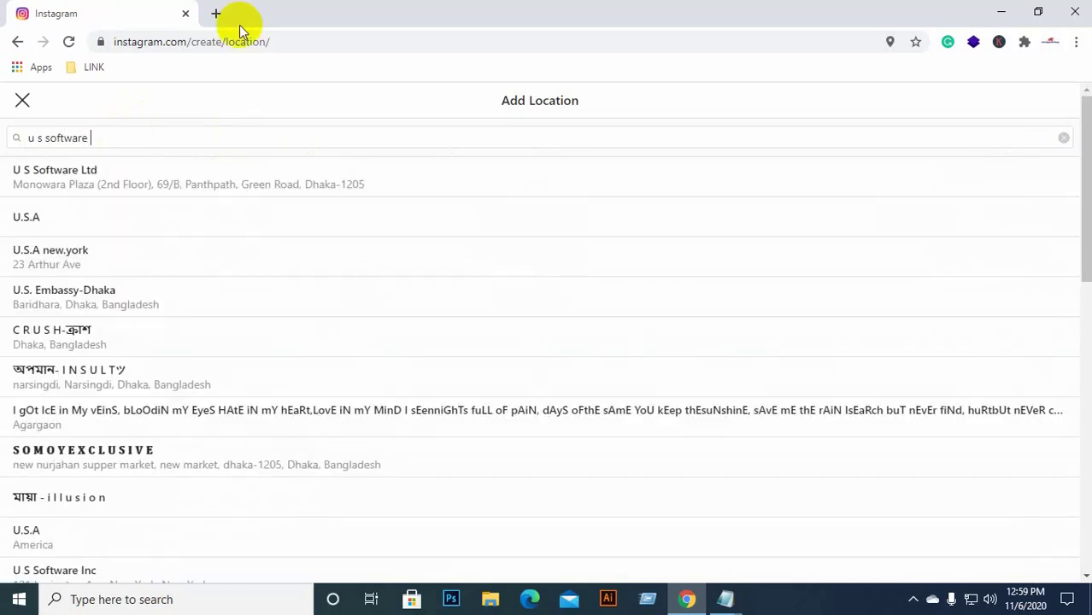
{"action": "left_click", "coordinate": [322, 181]}
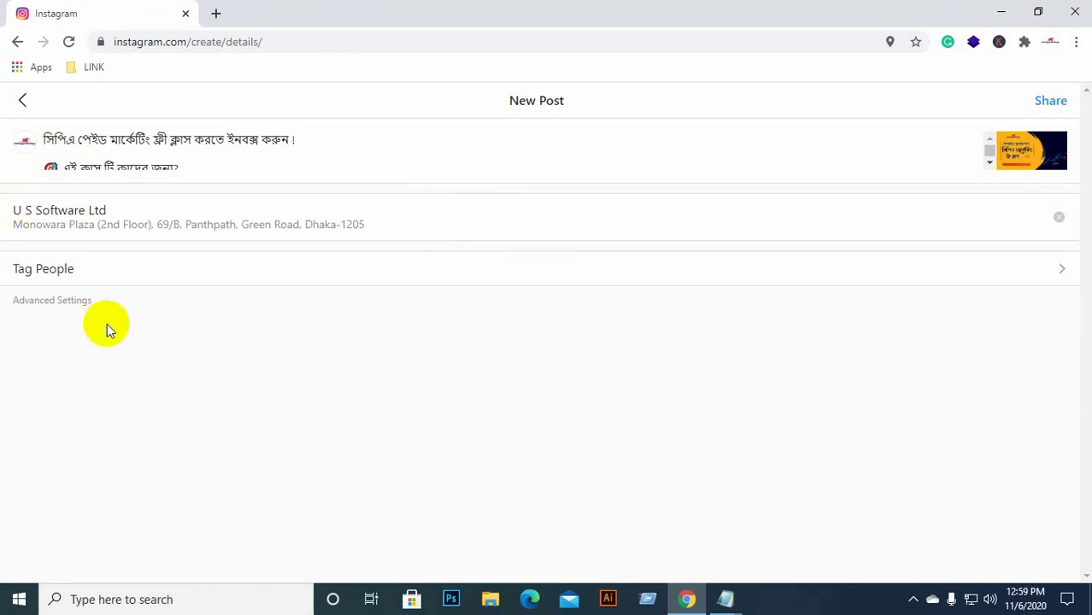
{"action": "left_click", "coordinate": [78, 274]}
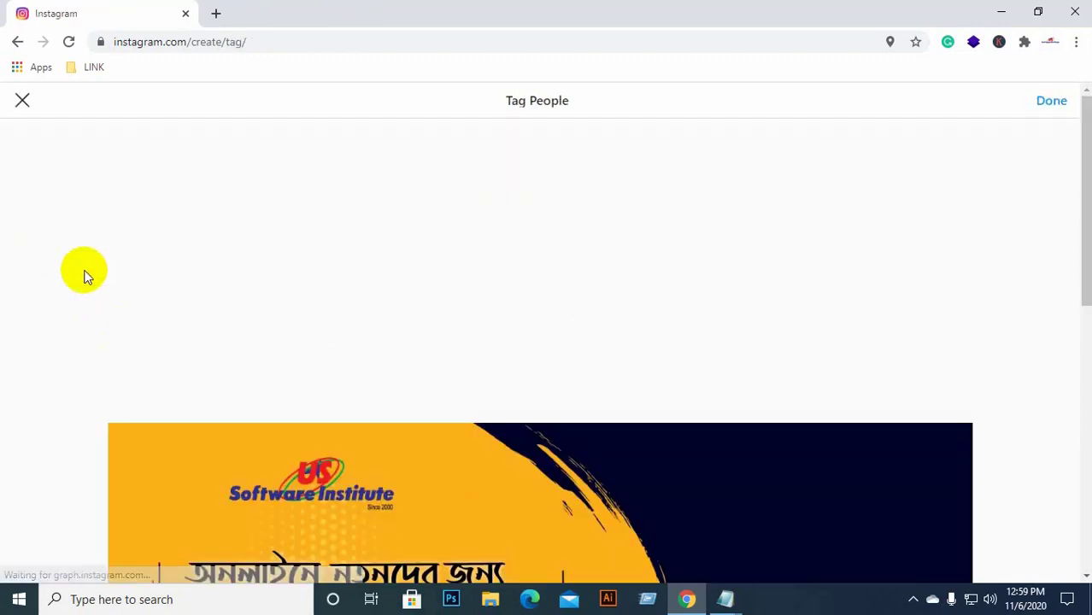
{"action": "scroll", "coordinate": [423, 224], "scroll_direction": "down", "scroll_amount": 1}
{"action": "scroll", "coordinate": [423, 224], "scroll_direction": "down", "scroll_amount": 2}
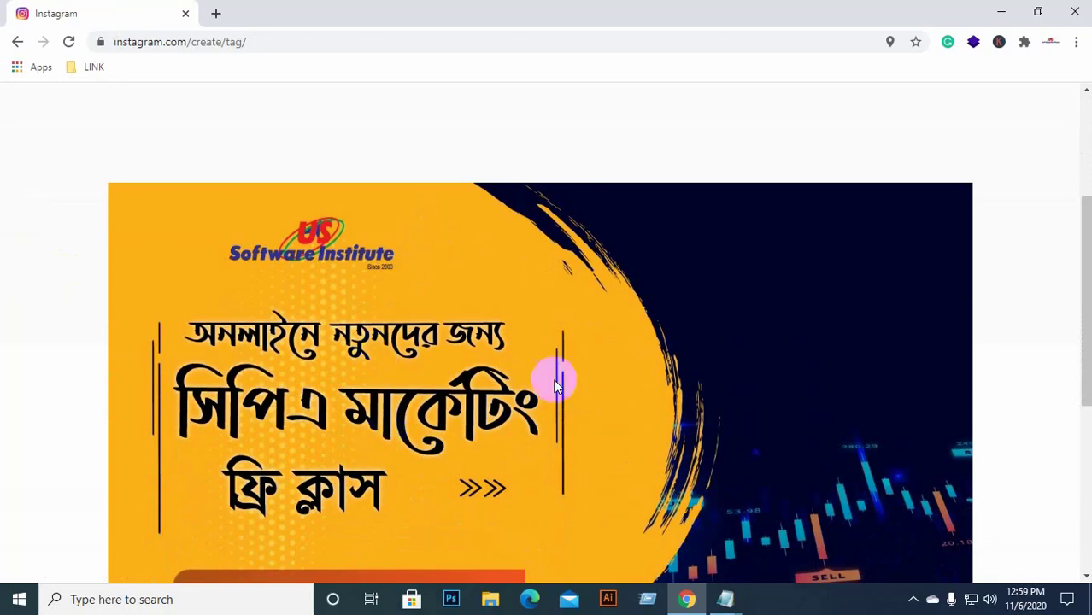
{"action": "scroll", "coordinate": [555, 377], "scroll_direction": "down", "scroll_amount": 2}
{"action": "scroll", "coordinate": [542, 365], "scroll_direction": "up", "scroll_amount": 1}
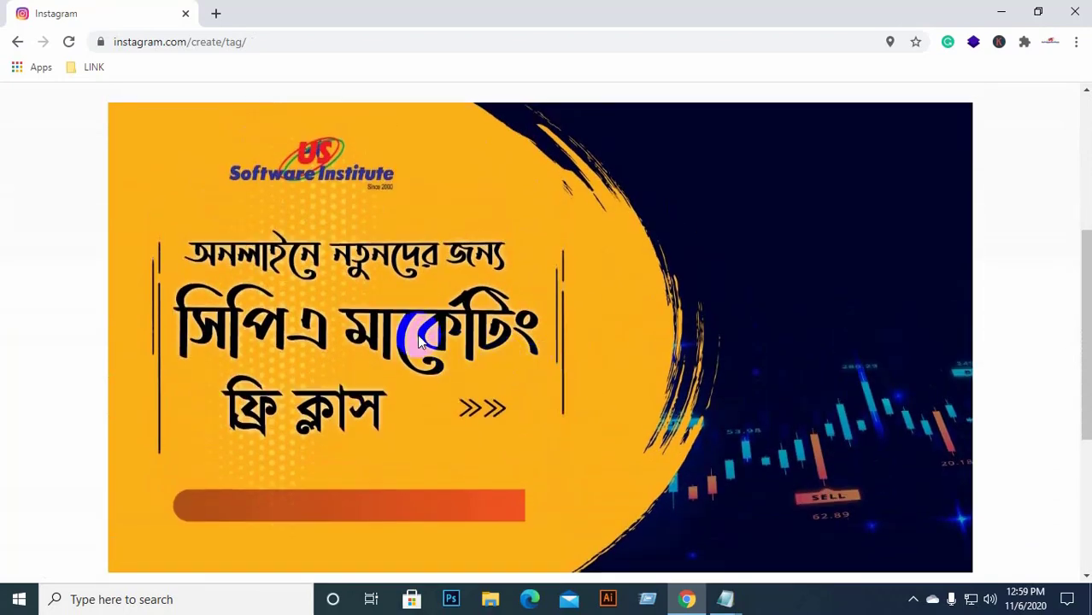
{"action": "scroll", "coordinate": [131, 211], "scroll_direction": "up", "scroll_amount": 4}
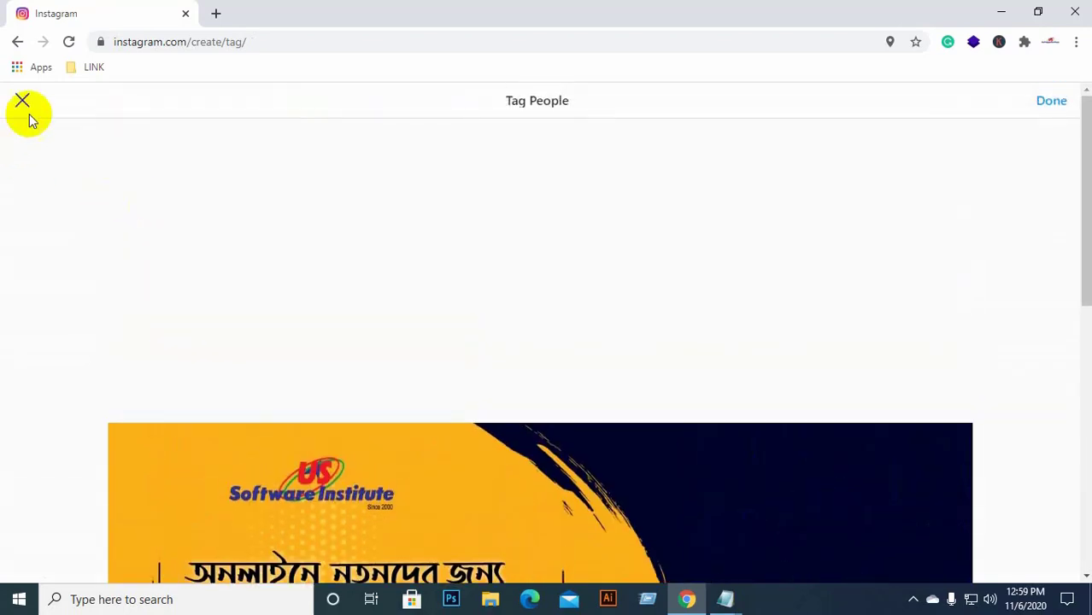
{"action": "left_click", "coordinate": [22, 101]}
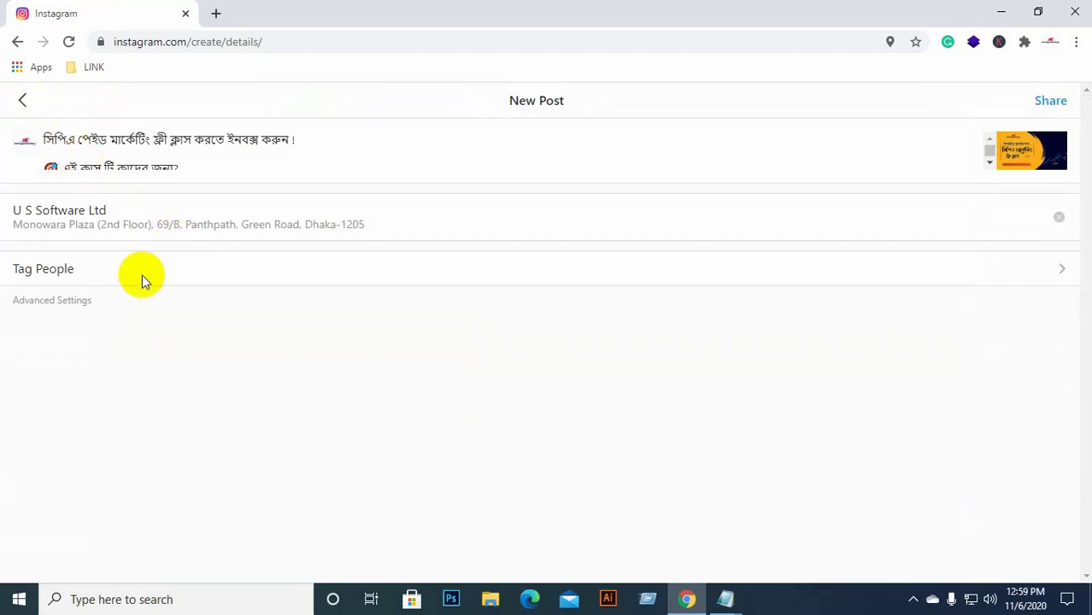
{"action": "left_click", "coordinate": [82, 302]}
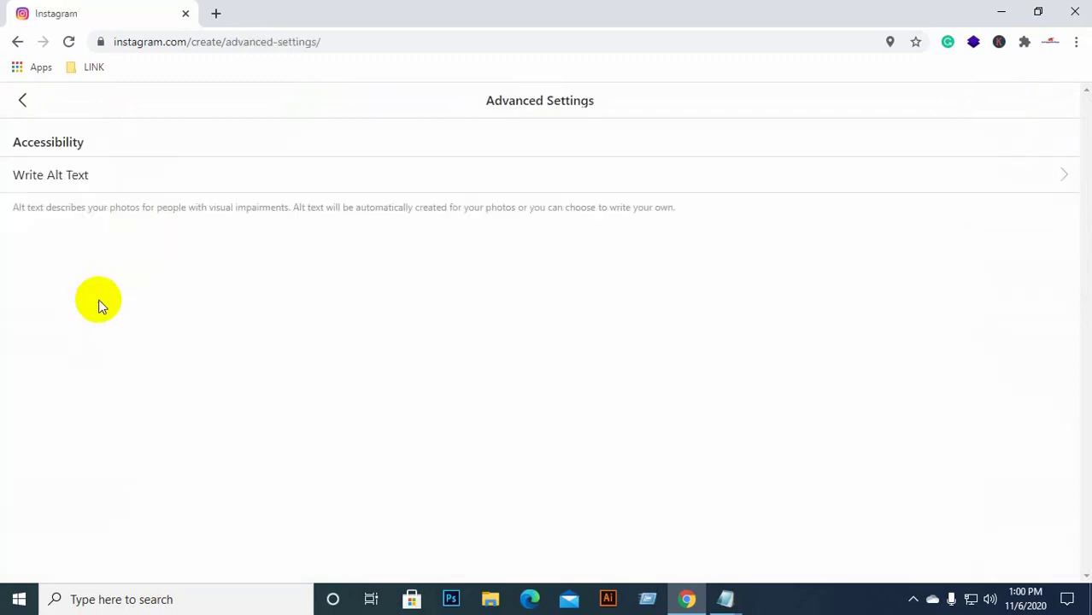
Open the banner's Write Alt Text field and bring up the youtube hashtag notes in Notepad
{"action": "left_click", "coordinate": [84, 181]}
{"action": "left_click", "coordinate": [134, 139]}
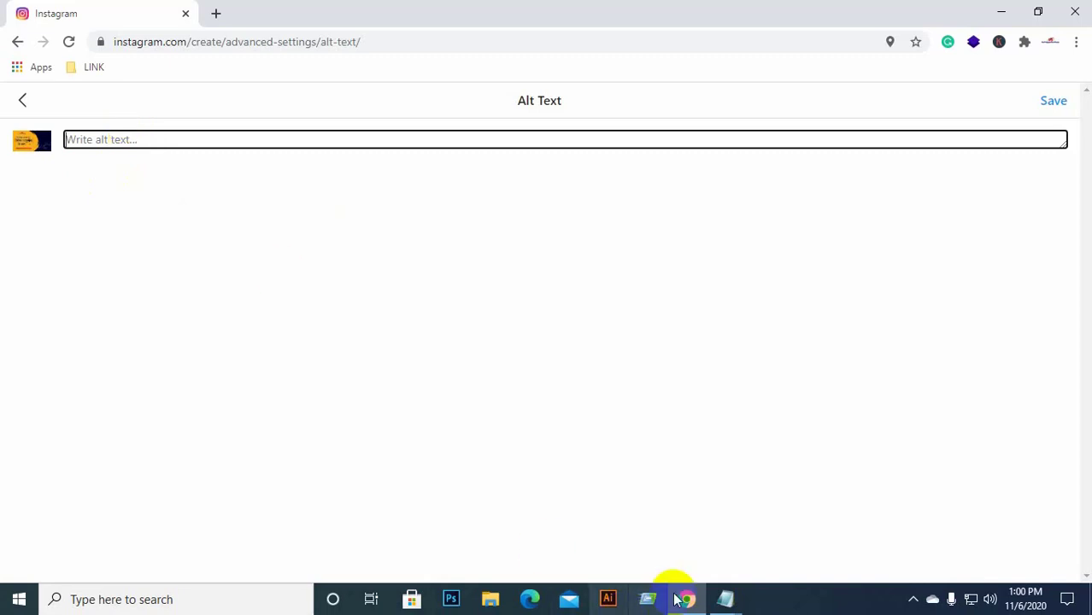
{"action": "mouse_move", "coordinate": [726, 598]}
{"action": "left_click", "coordinate": [775, 564]}
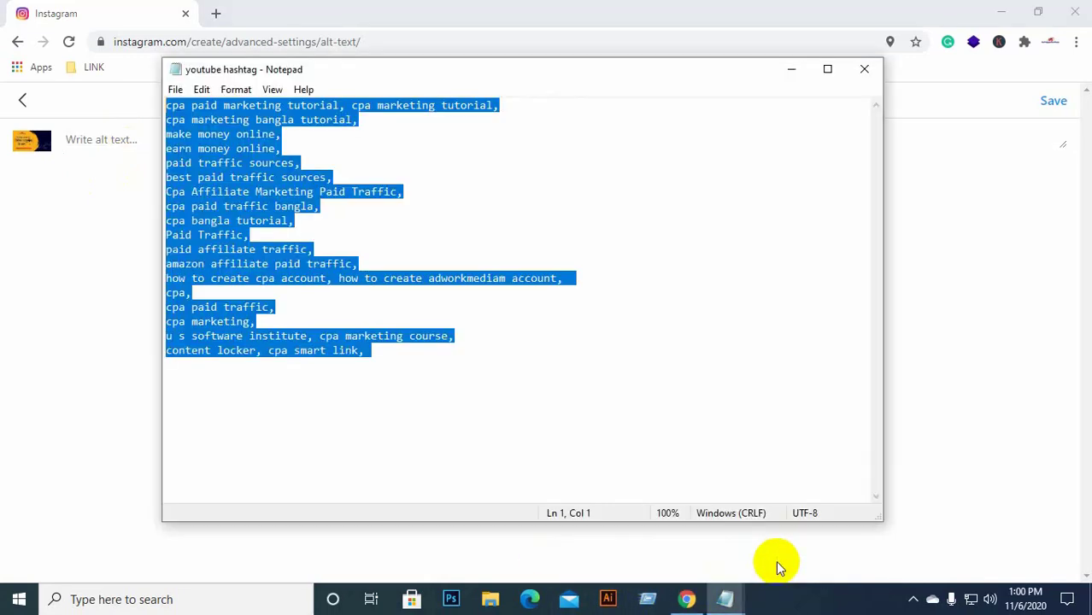
Copy the entire 'cpa paid new' course text from Notepad, then minimize both Notepad windows
{"action": "left_click", "coordinate": [683, 531]}
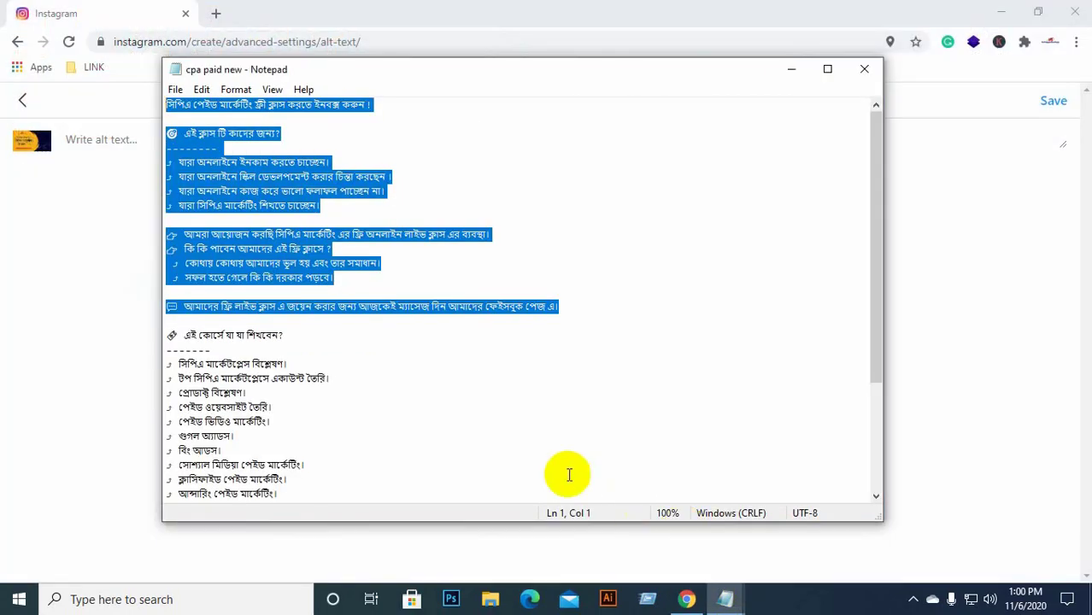
{"action": "left_click", "coordinate": [426, 436]}
{"action": "scroll", "coordinate": [422, 414], "scroll_direction": "down", "scroll_amount": 3}
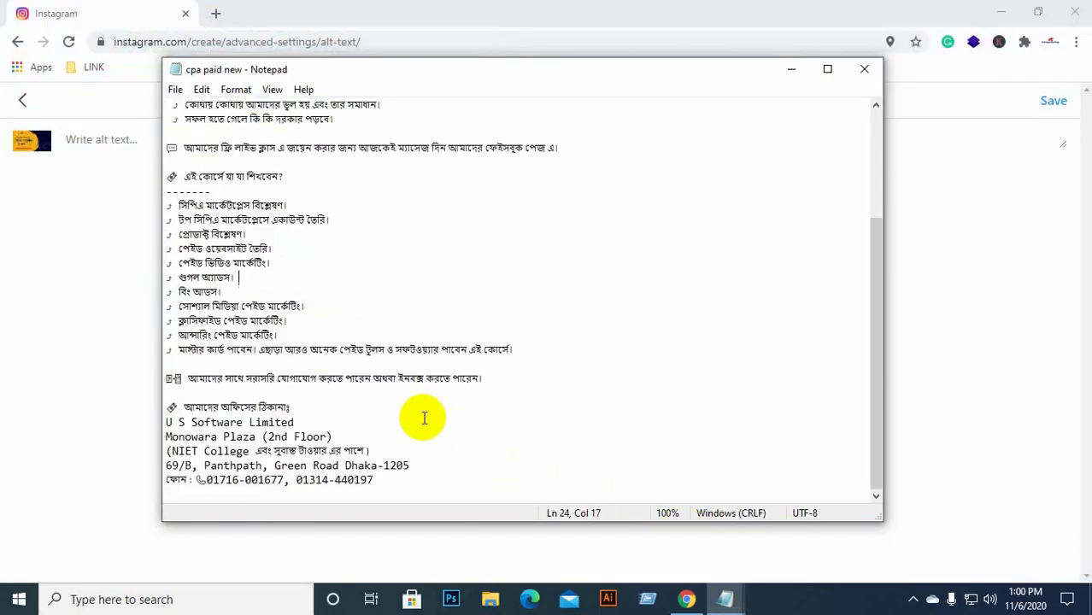
{"action": "scroll", "coordinate": [446, 407], "scroll_direction": "up", "scroll_amount": 4}
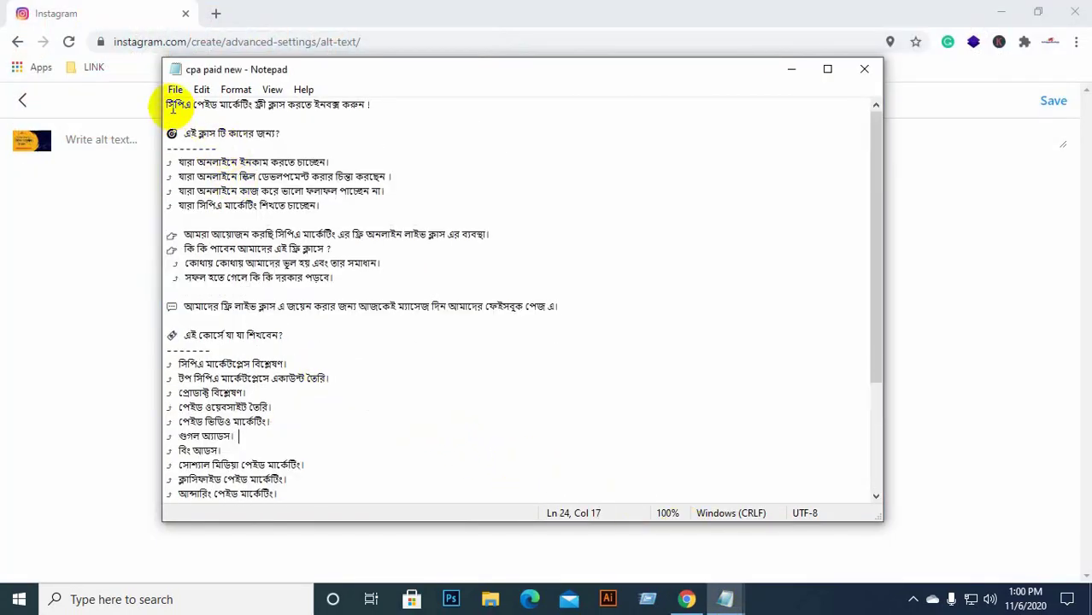
{"action": "left_click", "coordinate": [167, 104]}
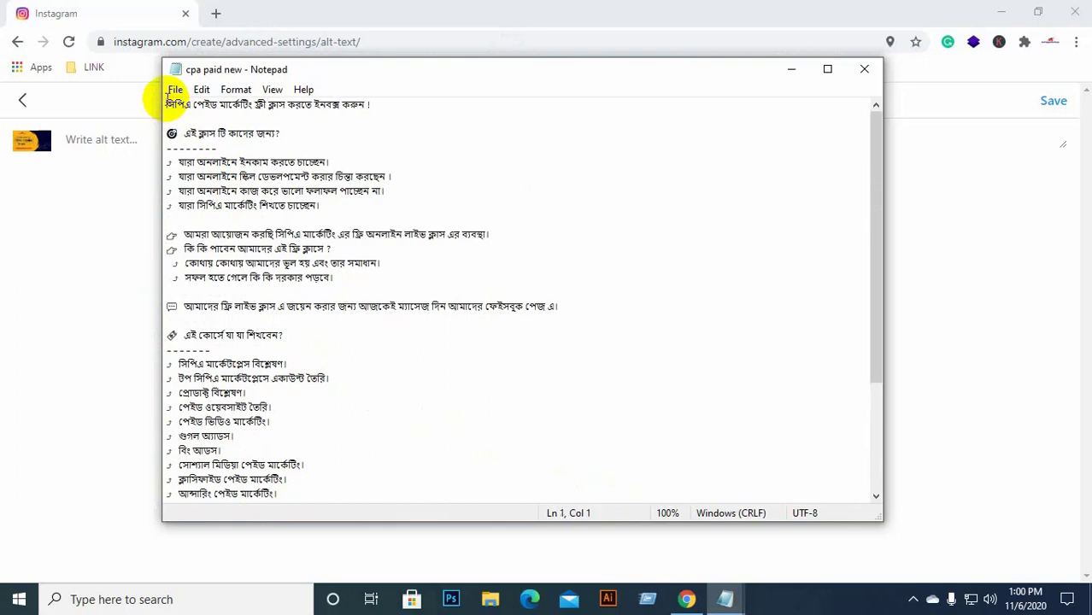
{"action": "key", "text": "ctrl+a"}
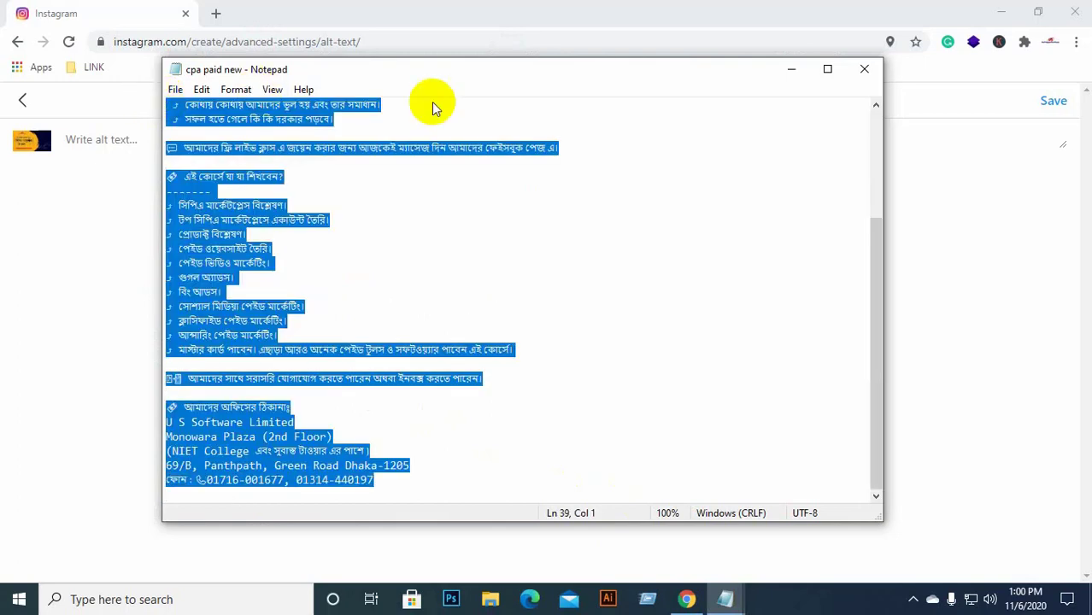
{"action": "left_click", "coordinate": [791, 69]}
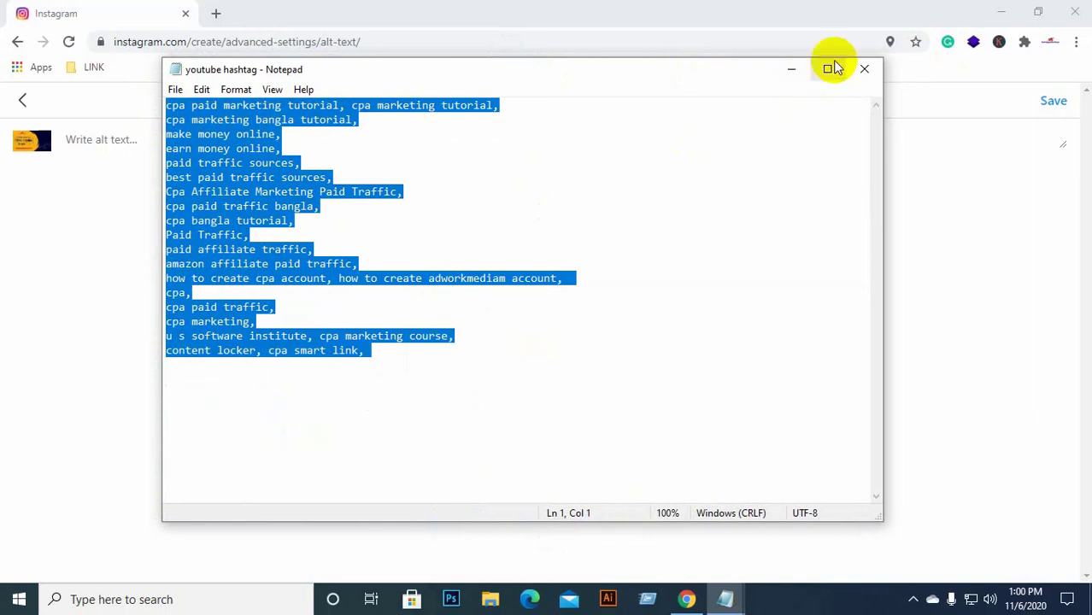
{"action": "left_click", "coordinate": [792, 70]}
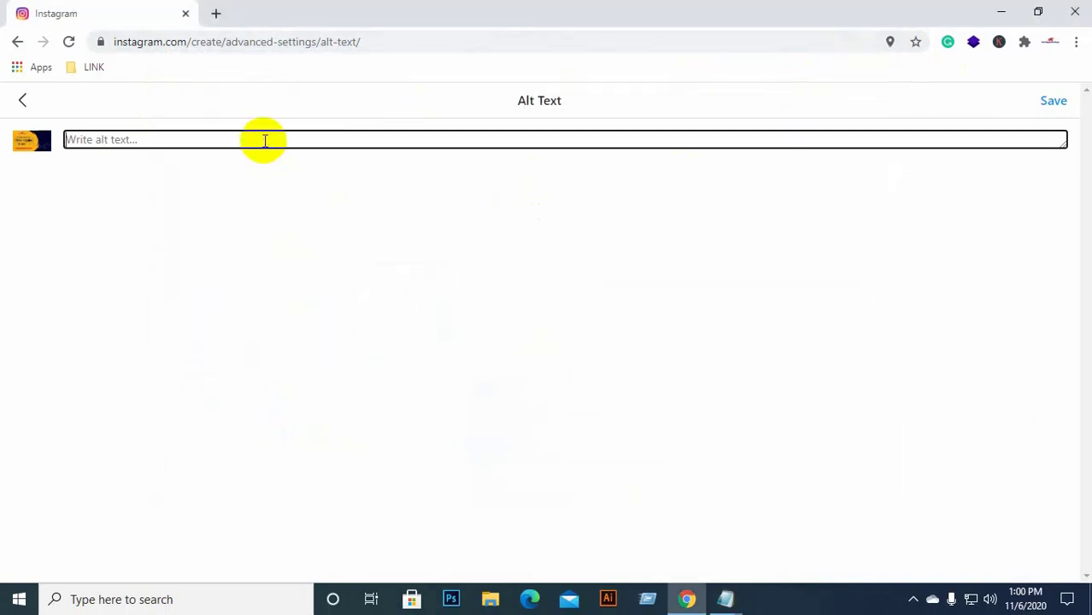
Paste the Bengali course description as the banner's alt text, save it, and go back
{"action": "key", "text": "ctrl+v"}
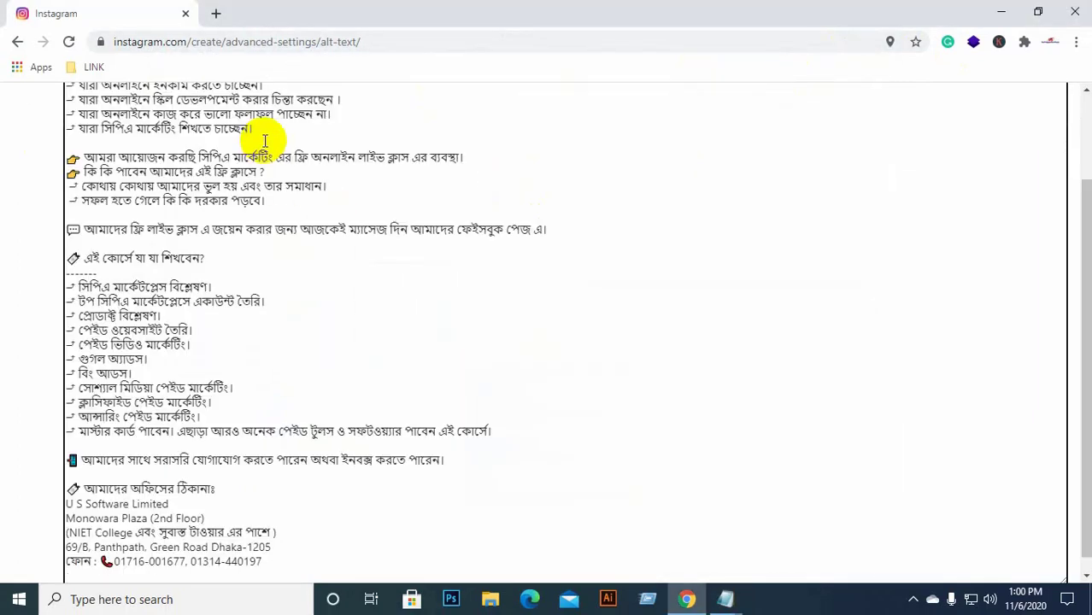
{"action": "scroll", "coordinate": [361, 243], "scroll_direction": "up", "scroll_amount": 3}
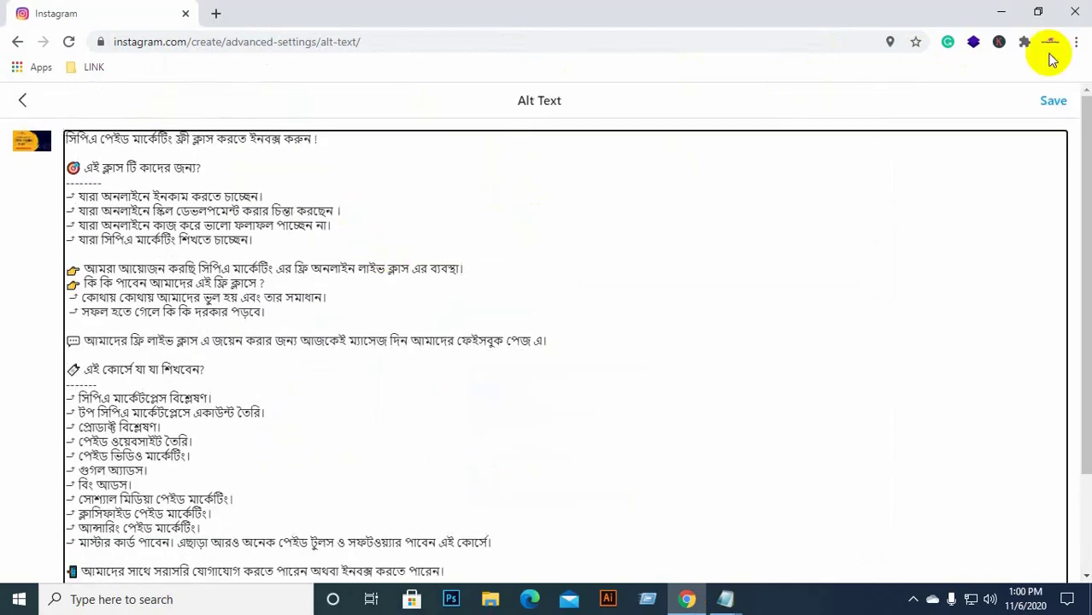
{"action": "left_click", "coordinate": [1054, 101]}
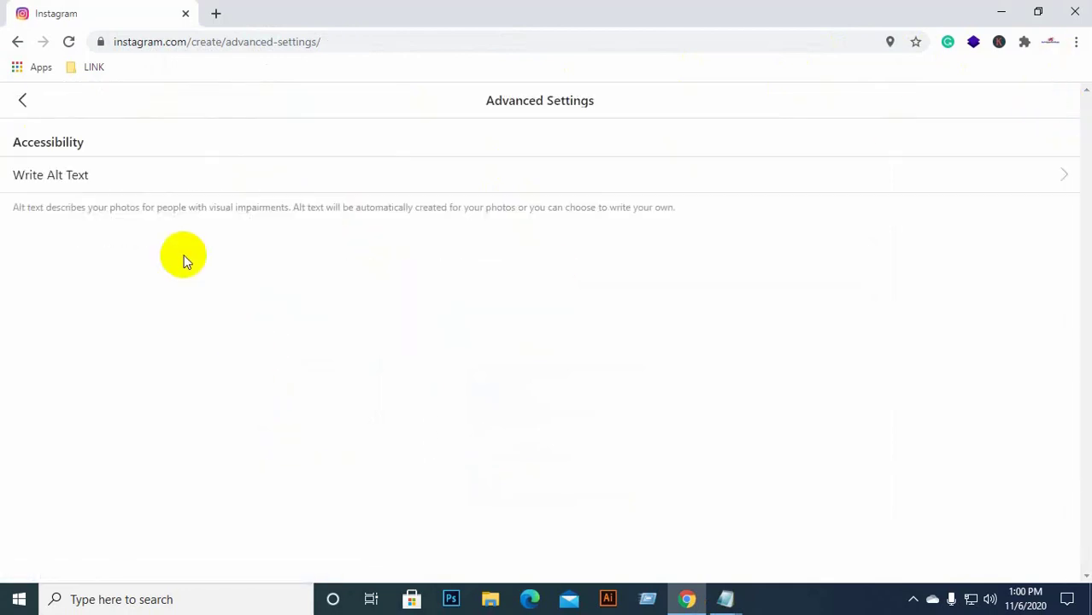
{"action": "left_click", "coordinate": [22, 100]}
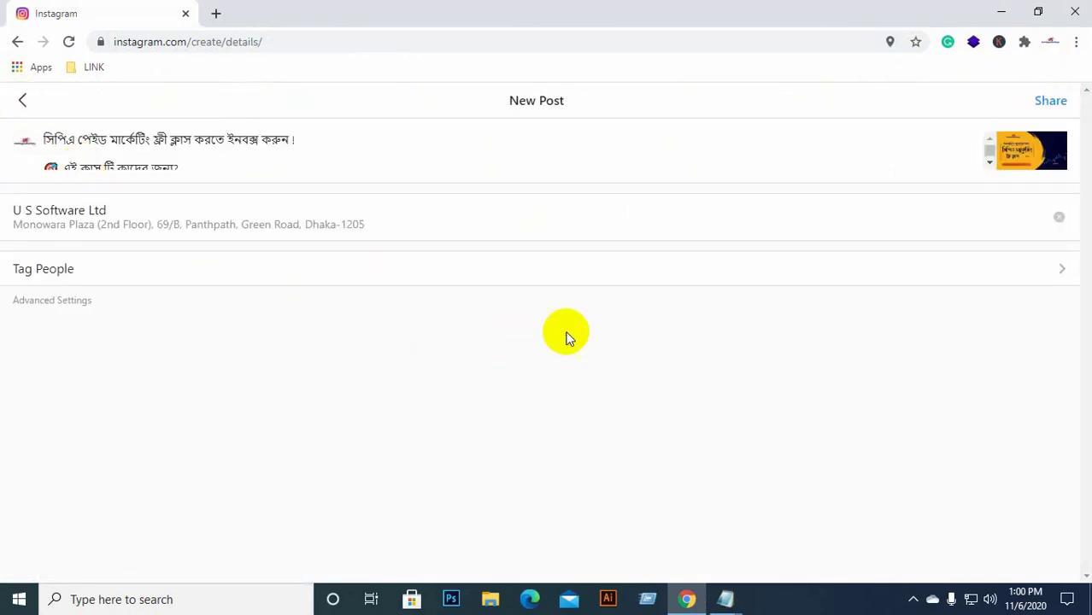